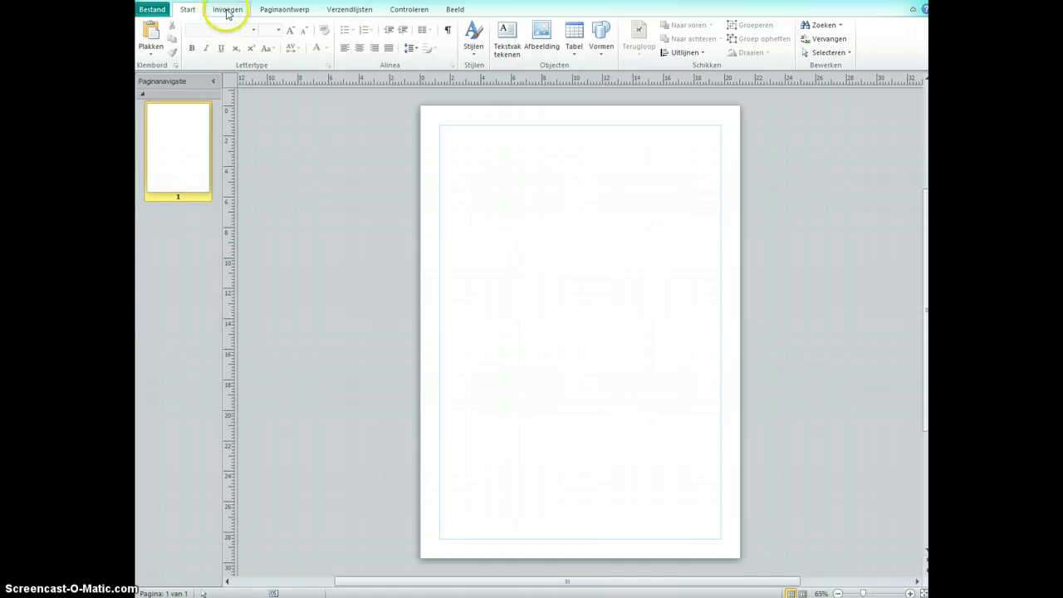
Insert all the pictures from the archi folder in Downloads onto the blank page
left_click(229, 10)
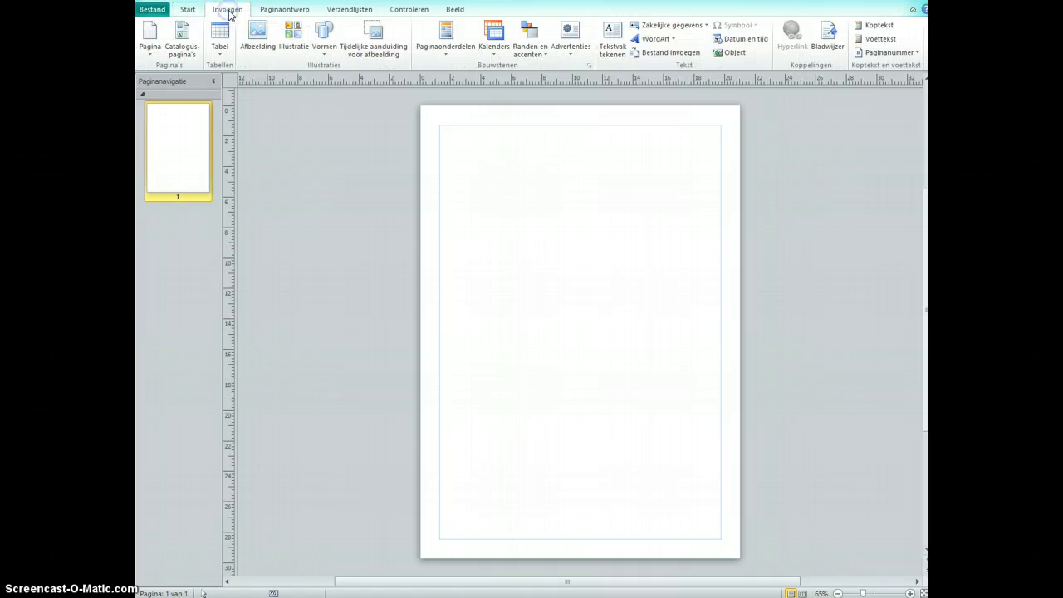
left_click(257, 33)
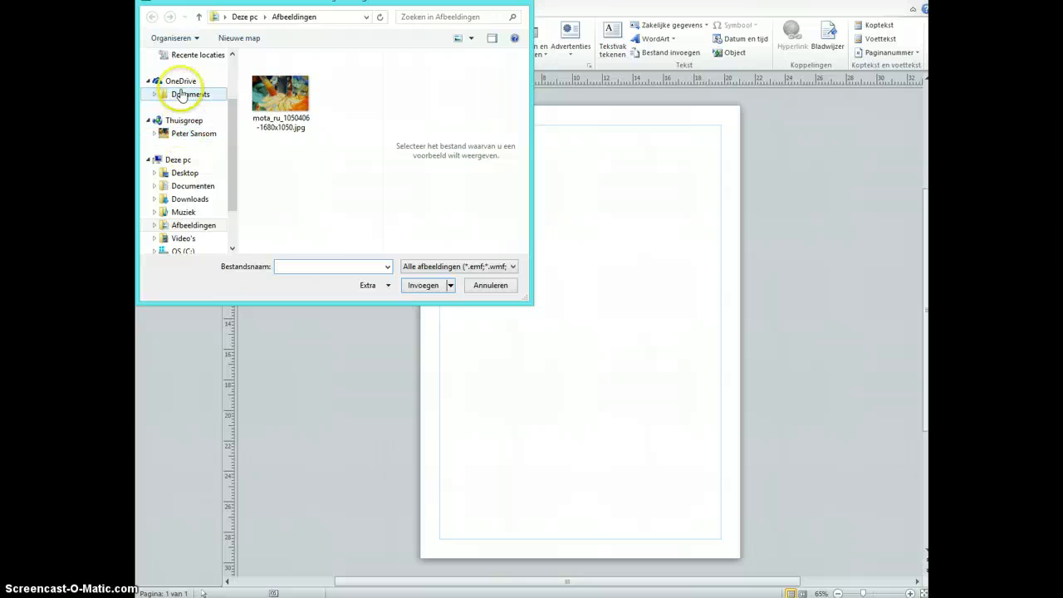
left_click_drag(233, 121, 232, 85)
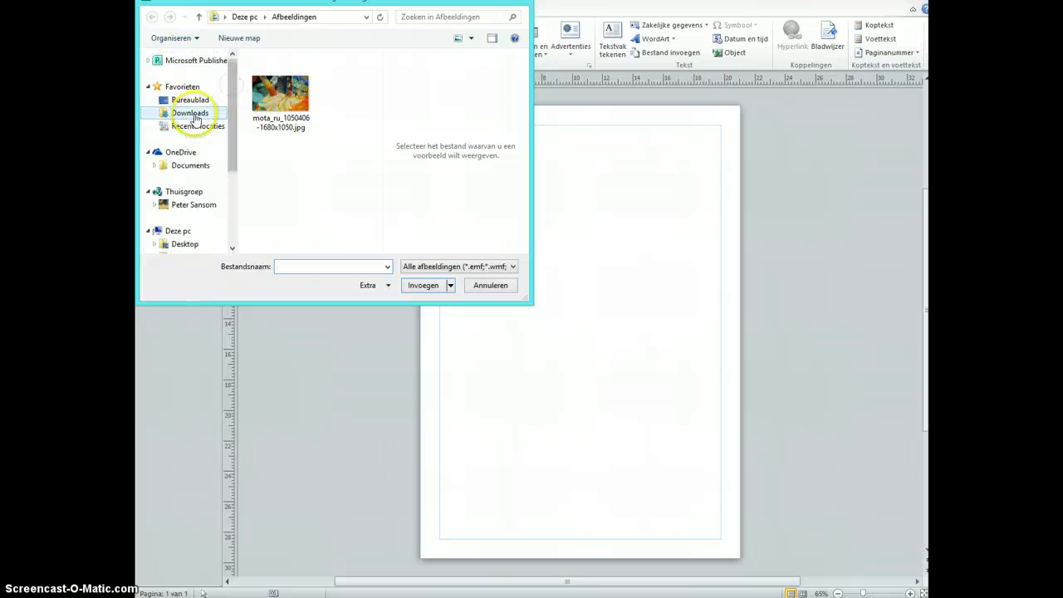
left_click(195, 113)
left_click(282, 83)
double_click(282, 83)
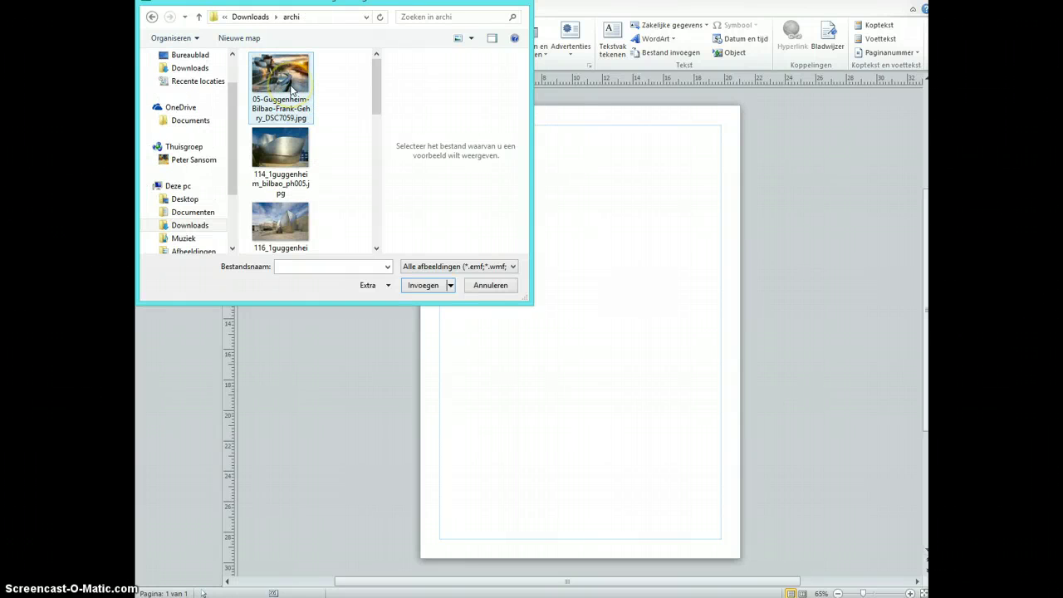
key("ctrl+a")
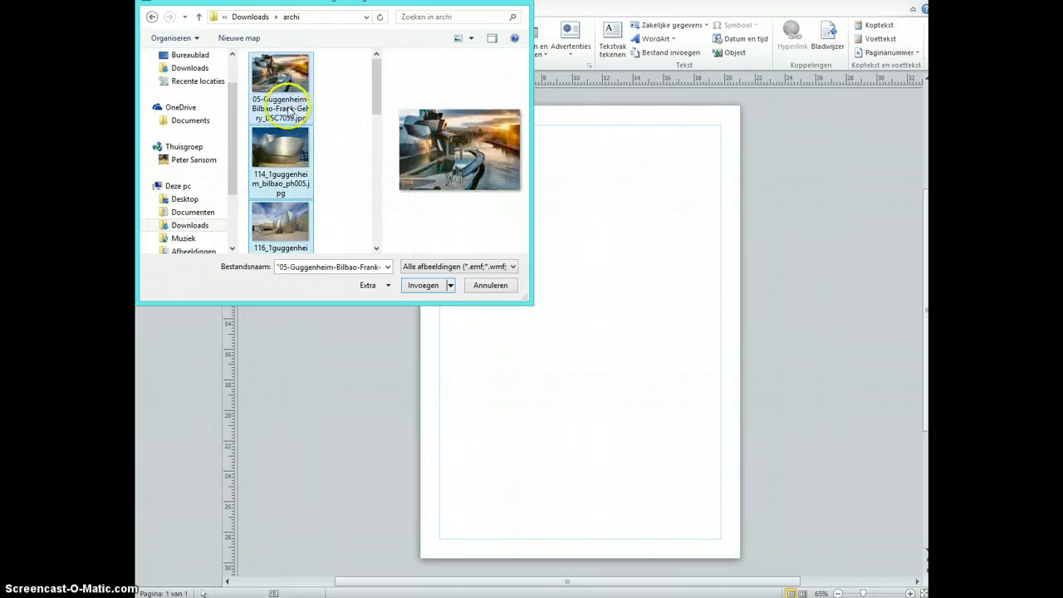
left_click(423, 284)
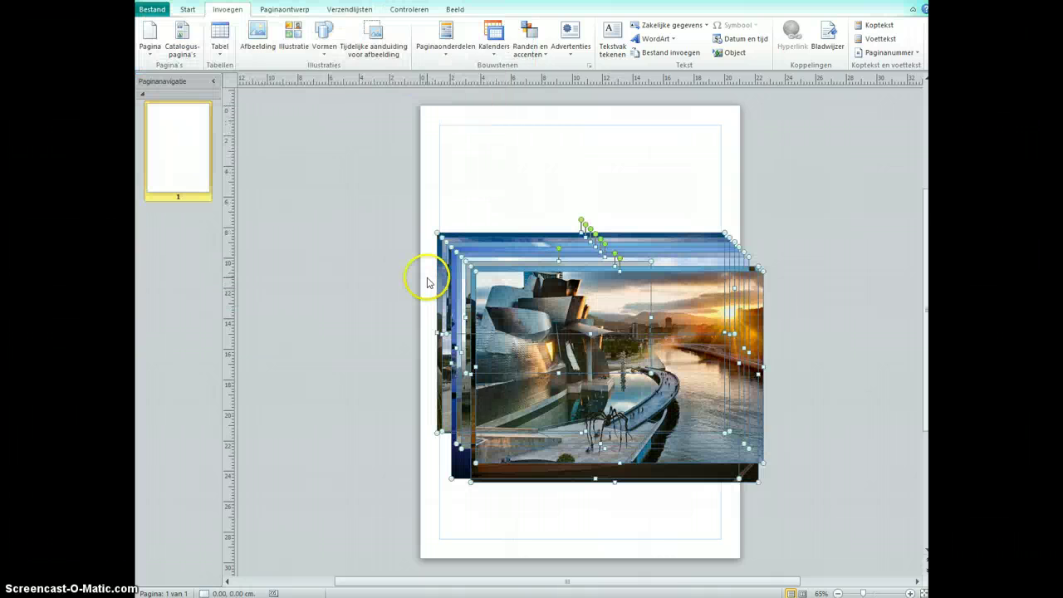
left_click(345, 231)
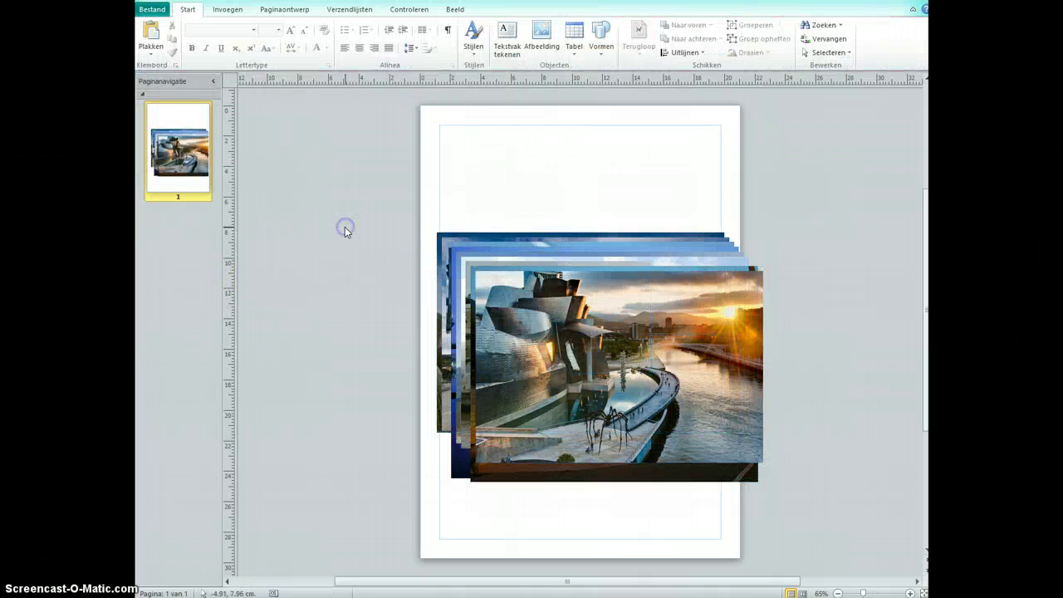
Move the sunset, spider, cloudy riverside and grey reflection photos beside the page's left edge, shrinking the spider photo to about 10 × 7.5 cm
left_click_drag(673, 366, 389, 215)
left_click_drag(649, 370, 408, 321)
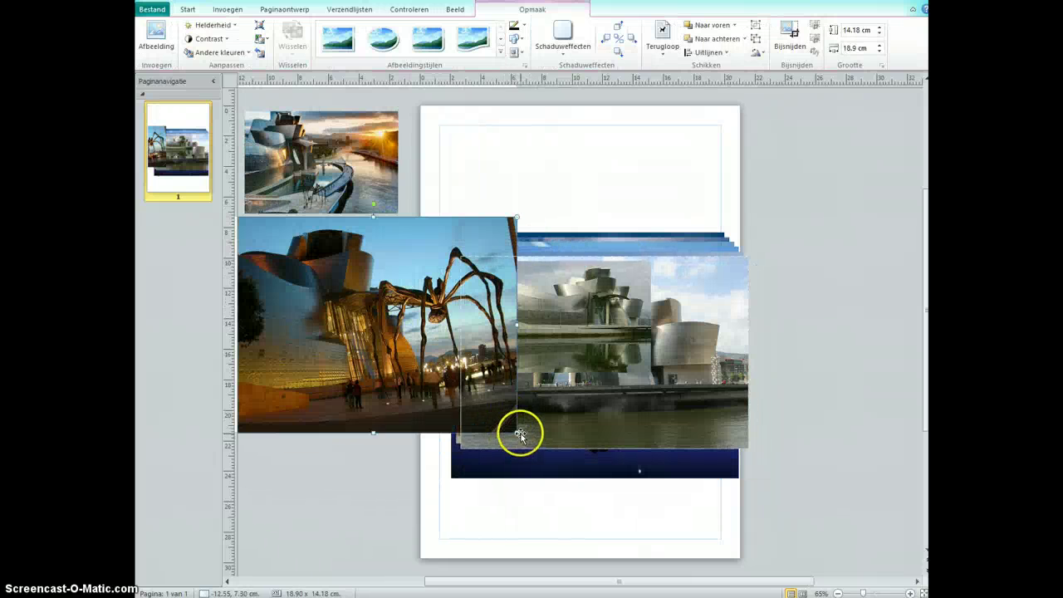
left_click_drag(517, 433, 516, 432)
left_click_drag(516, 432, 381, 331)
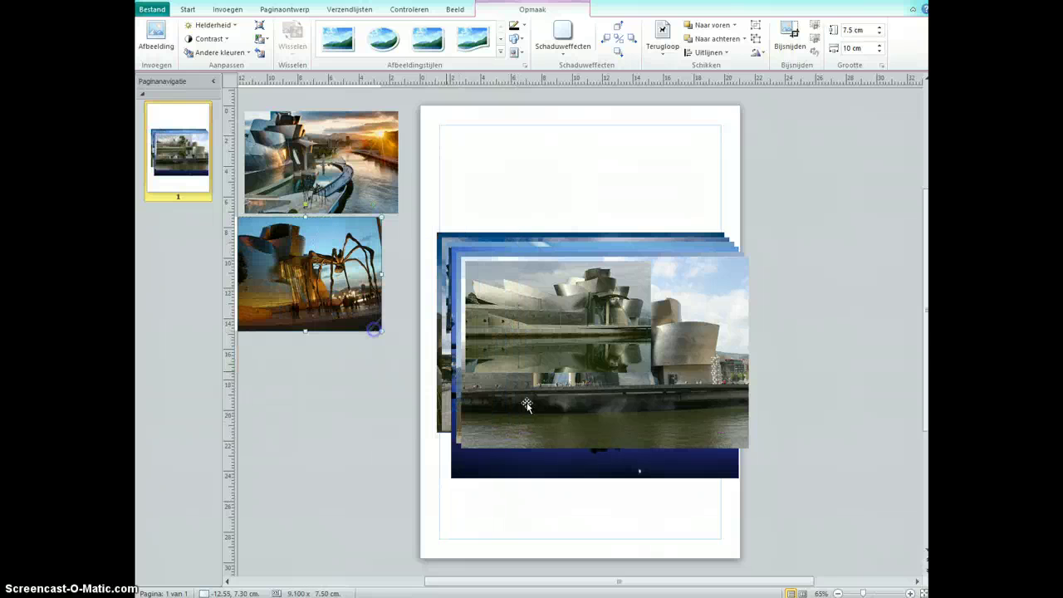
left_click_drag(570, 403, 391, 468)
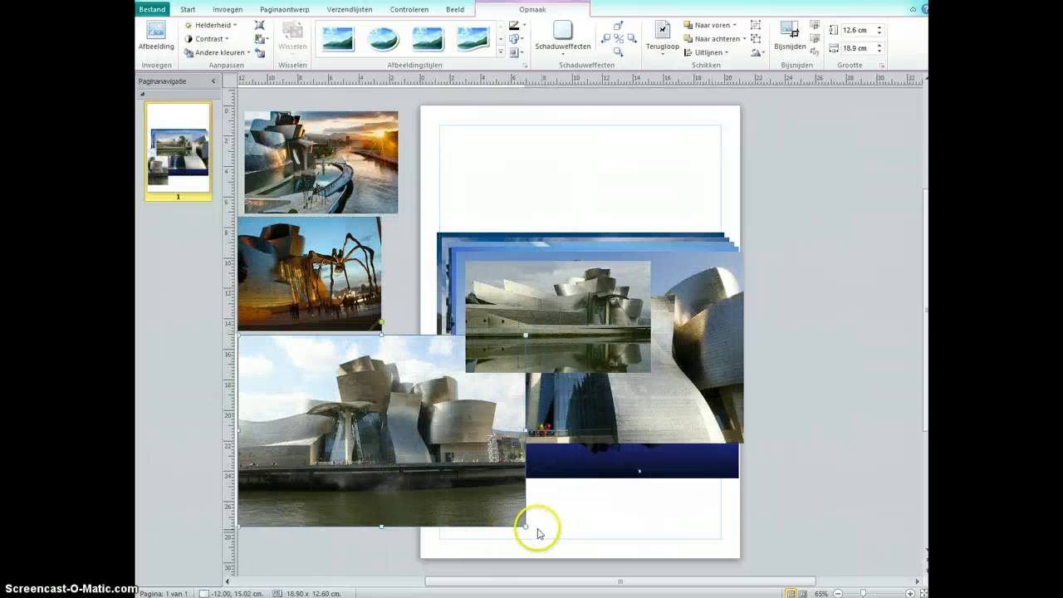
left_click_drag(524, 524, 373, 413)
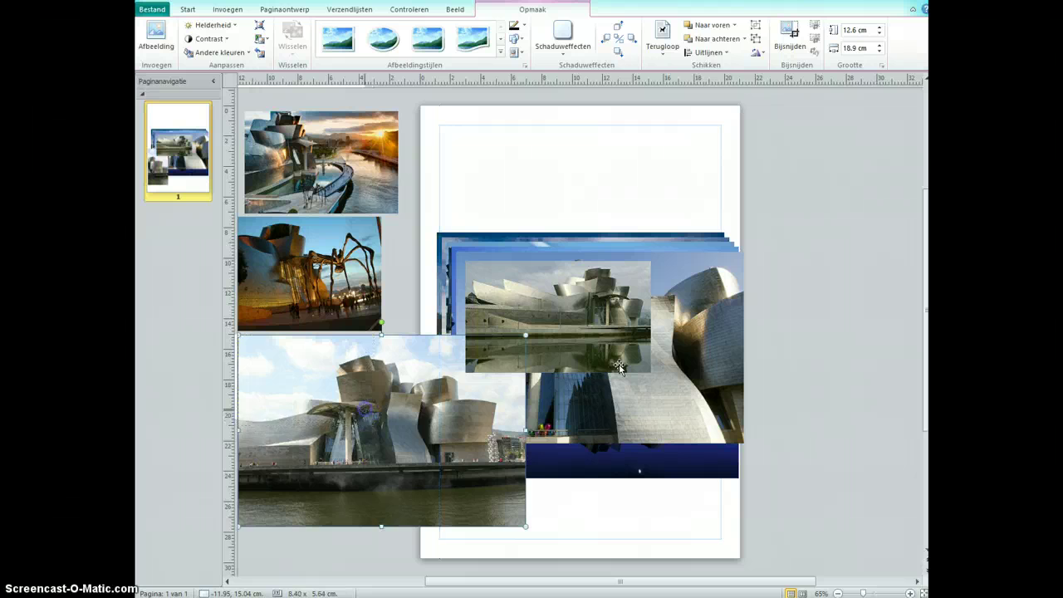
left_click_drag(672, 327, 392, 490)
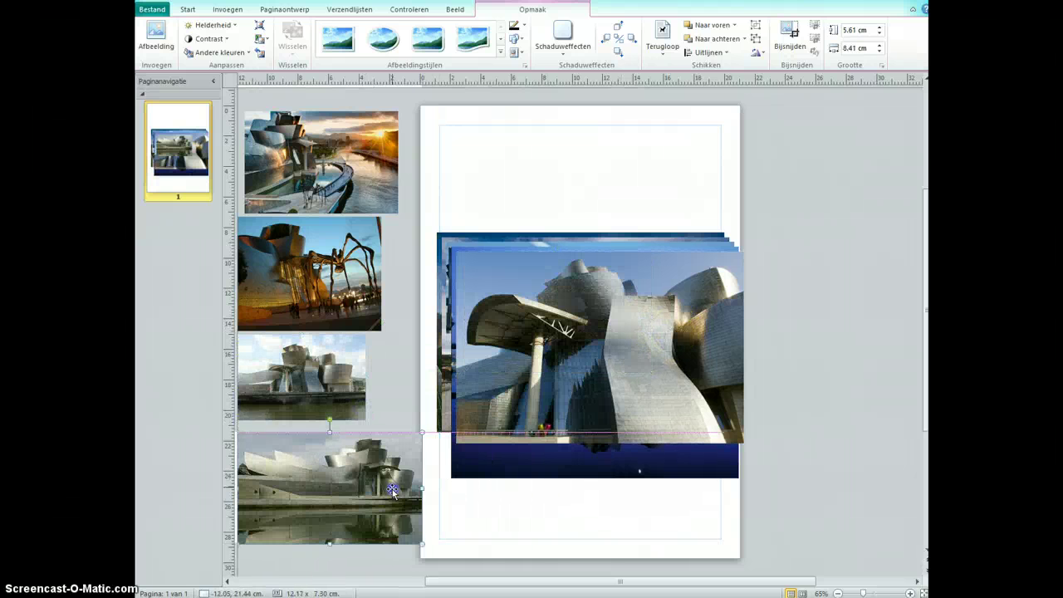
Move the canopy, blue night, plaza and curved-facade photos beside the page's right edge and shrink them to about 10 to 12 cm wide
left_click_drag(589, 333, 751, 172)
left_click_drag(618, 279, 743, 203)
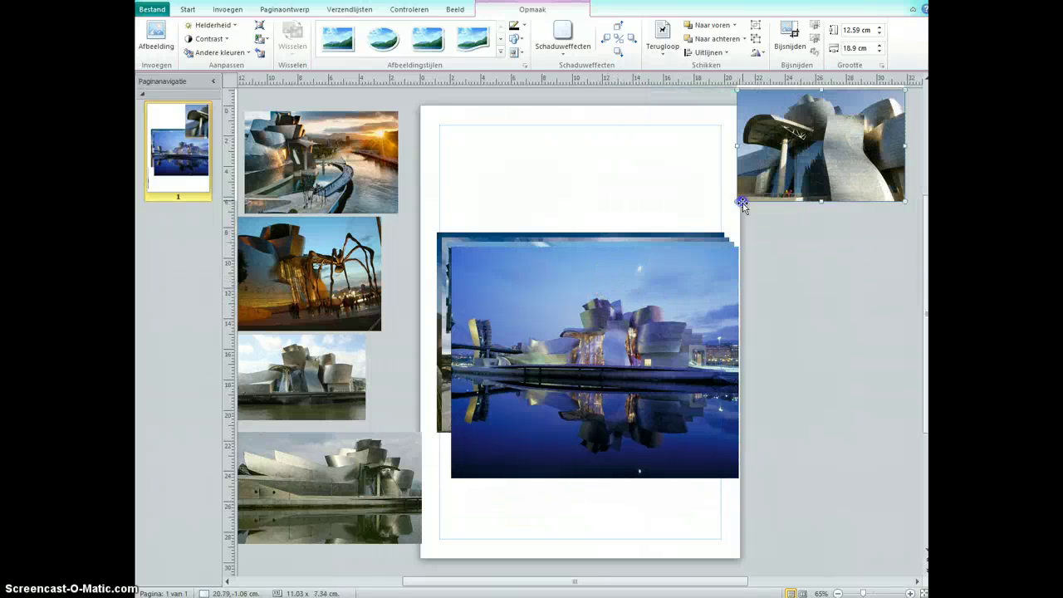
left_click_drag(455, 474, 754, 338)
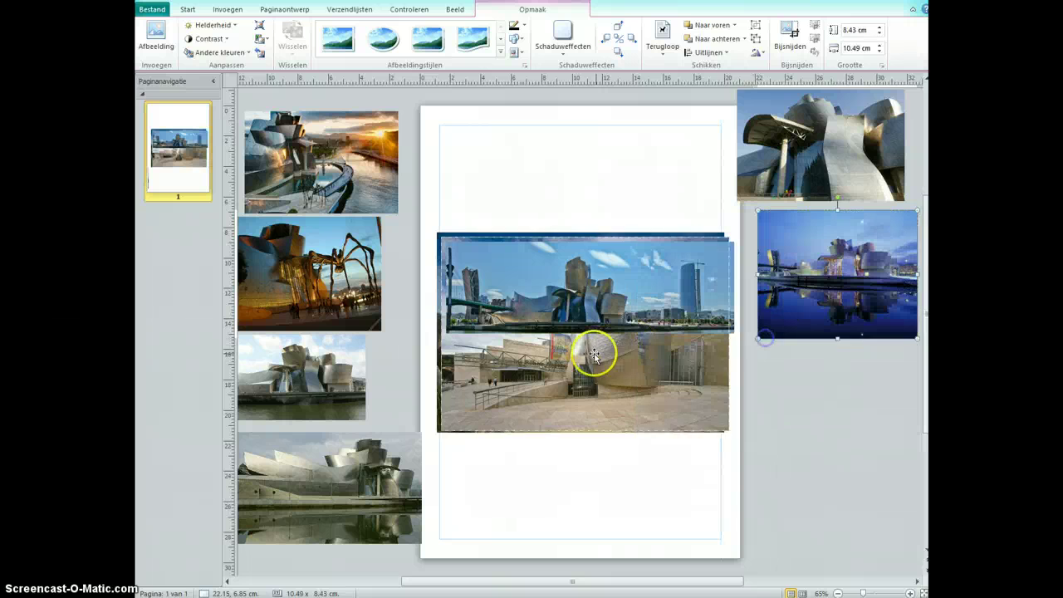
left_click_drag(593, 356, 770, 468)
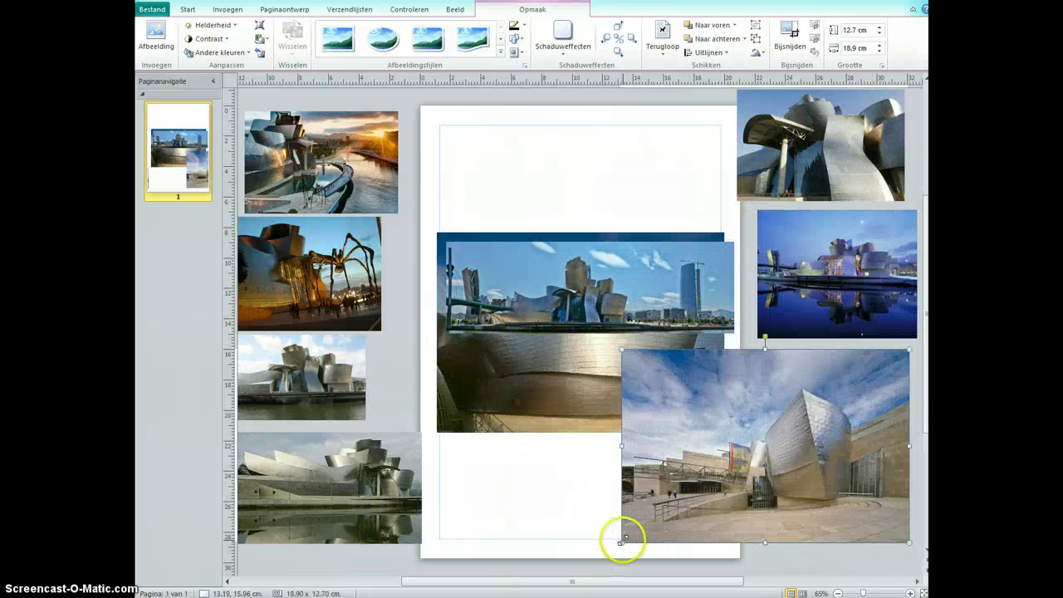
left_click_drag(627, 338, 790, 516)
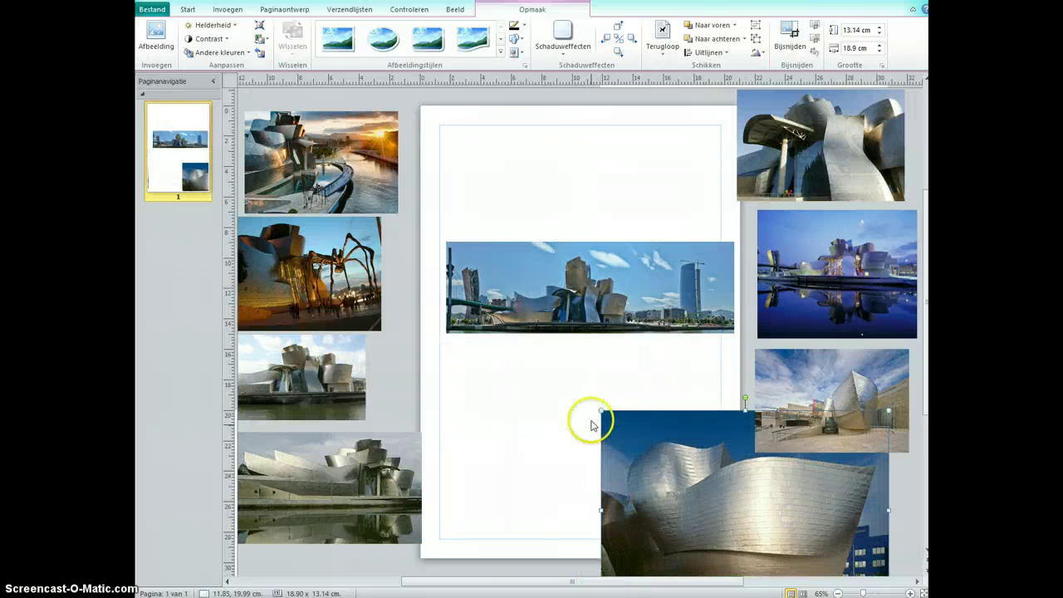
left_click_drag(601, 410, 749, 482)
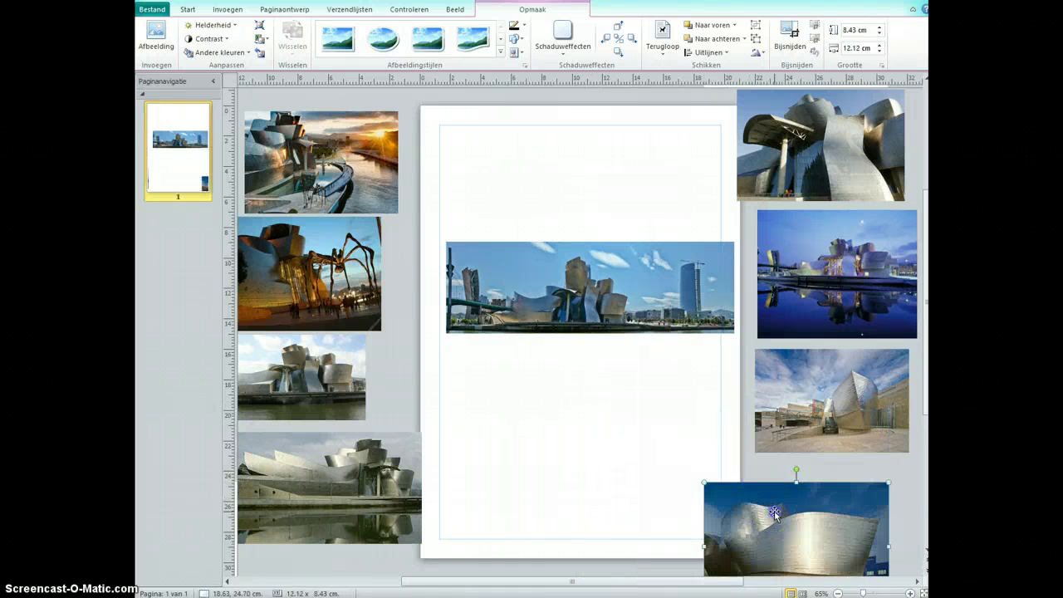
left_click_drag(759, 532, 798, 509)
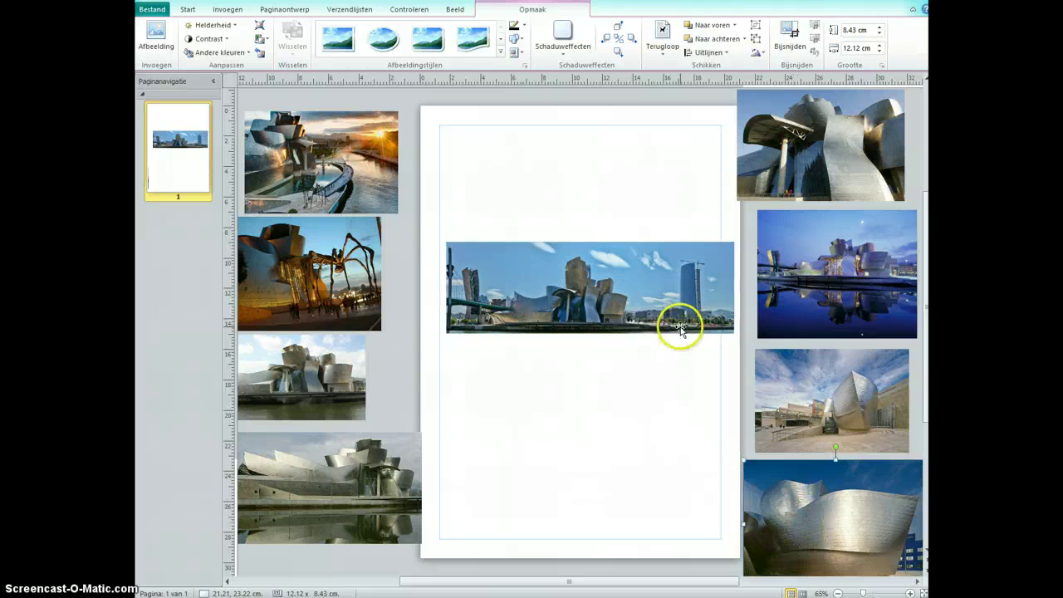
Place the panorama photo along the bottom of the page and enlarge it to about 20.96 × 6.67 cm
left_click_drag(693, 275, 667, 509)
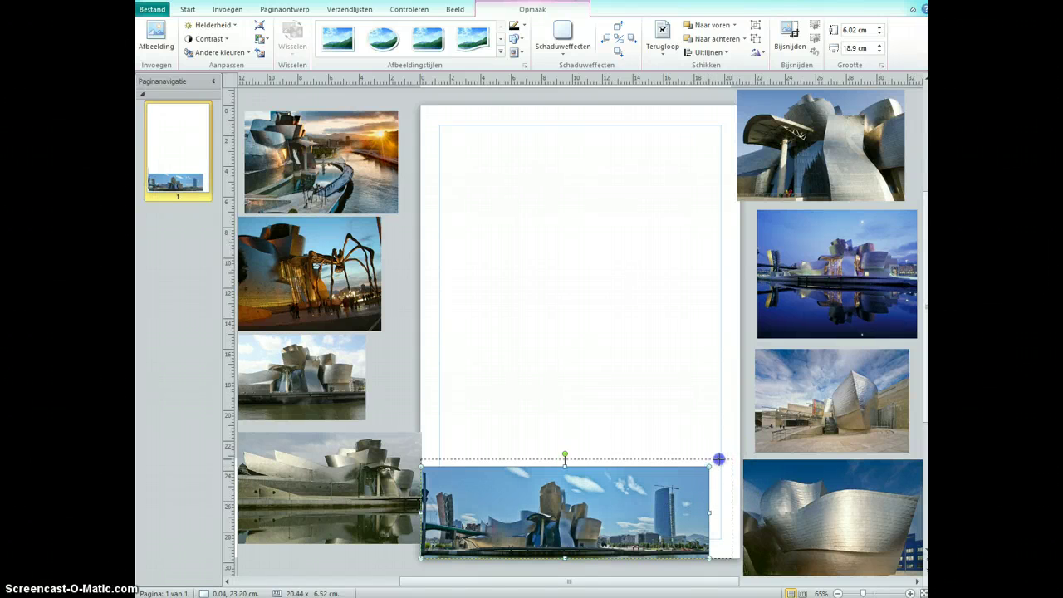
left_click_drag(719, 458, 720, 456)
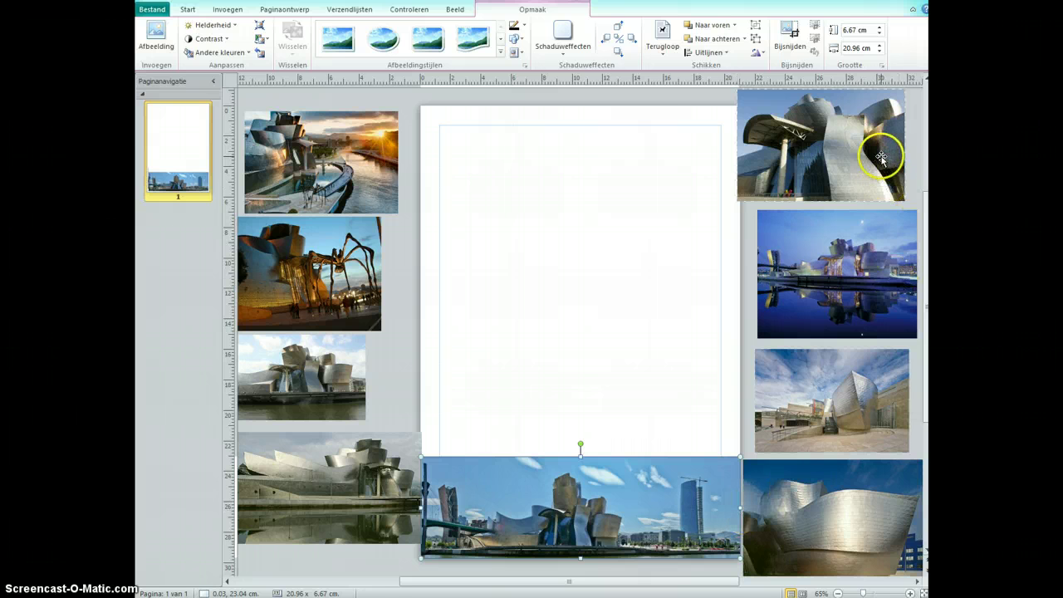
Place the canopy photo directly above the panorama and enlarge it to span the full page width
left_click_drag(881, 158, 566, 413)
left_click_drag(589, 347, 692, 248)
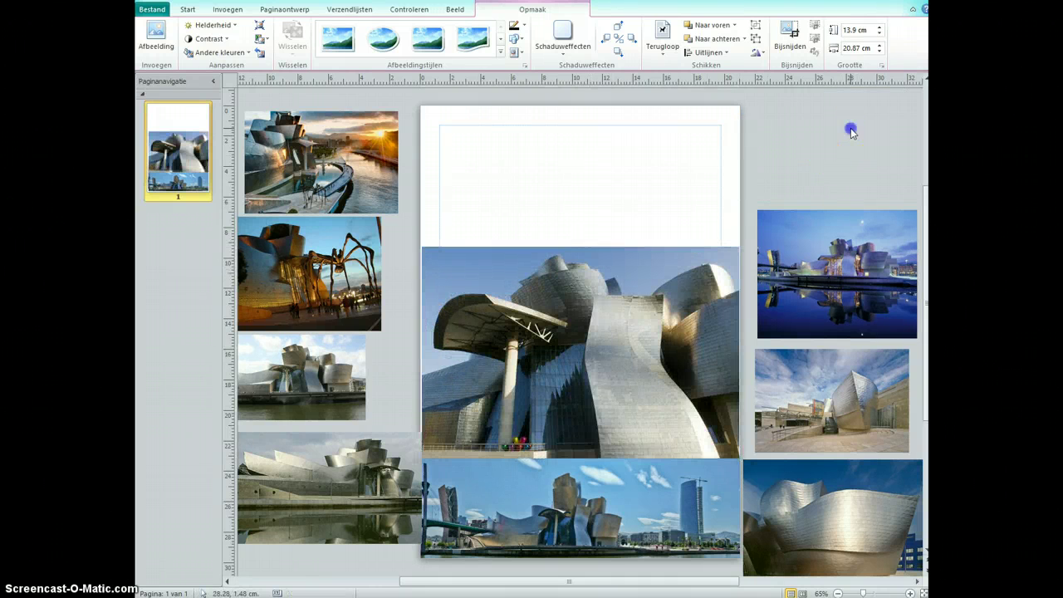
left_click(849, 129)
left_click(497, 304)
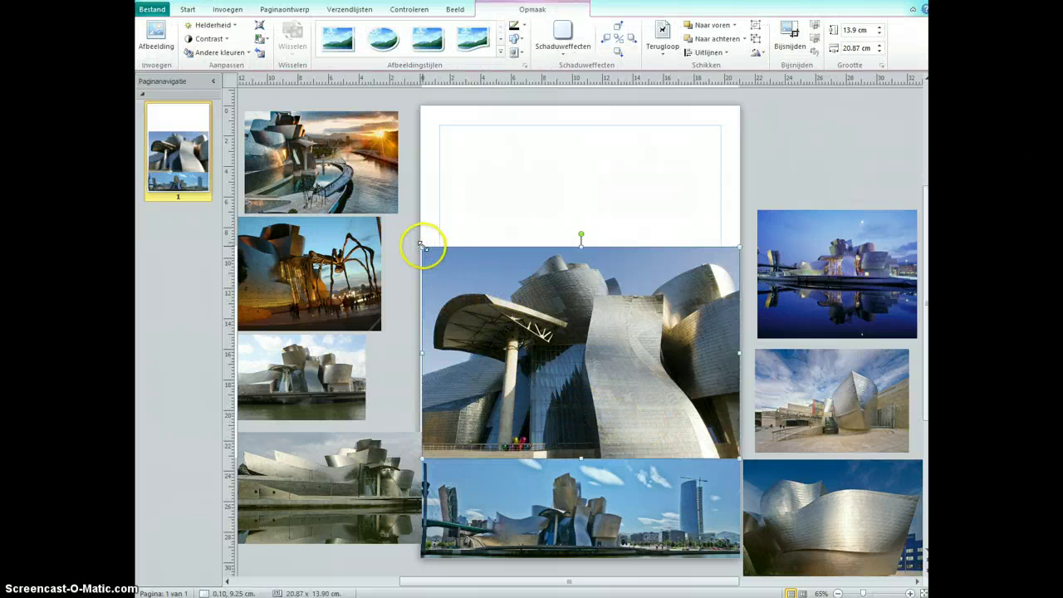
left_click_drag(422, 248, 419, 245)
left_click(405, 255)
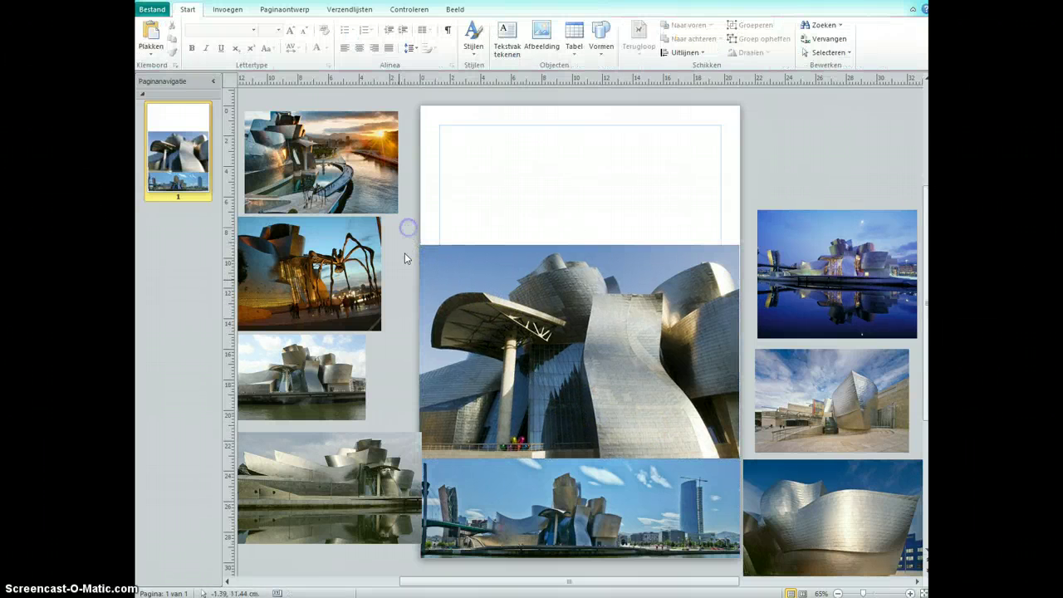
Shrink the grey reflection photo beside the page to about 10.53 × 6.32 cm and extend the panorama to the page's left edge
left_click(388, 482)
left_click_drag(399, 444, 385, 446)
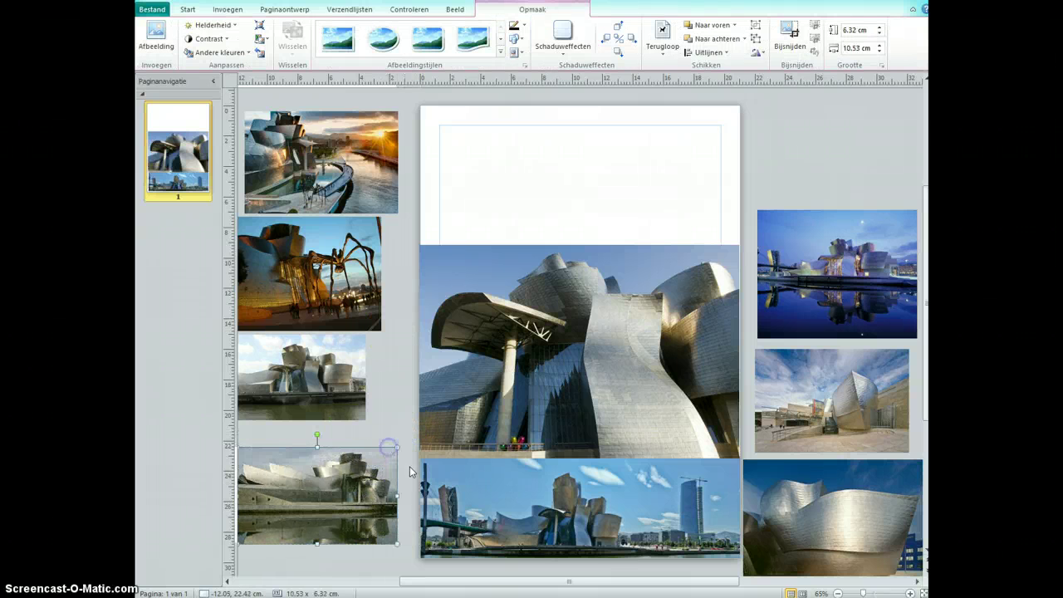
left_click(474, 506)
left_click(422, 456)
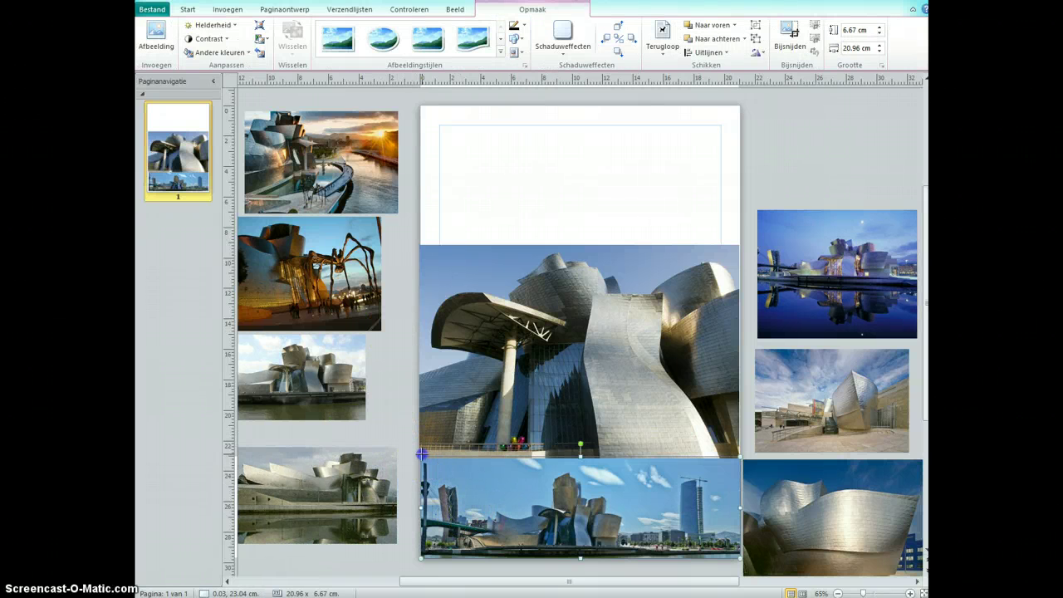
left_click_drag(420, 452, 422, 454)
left_click(407, 414)
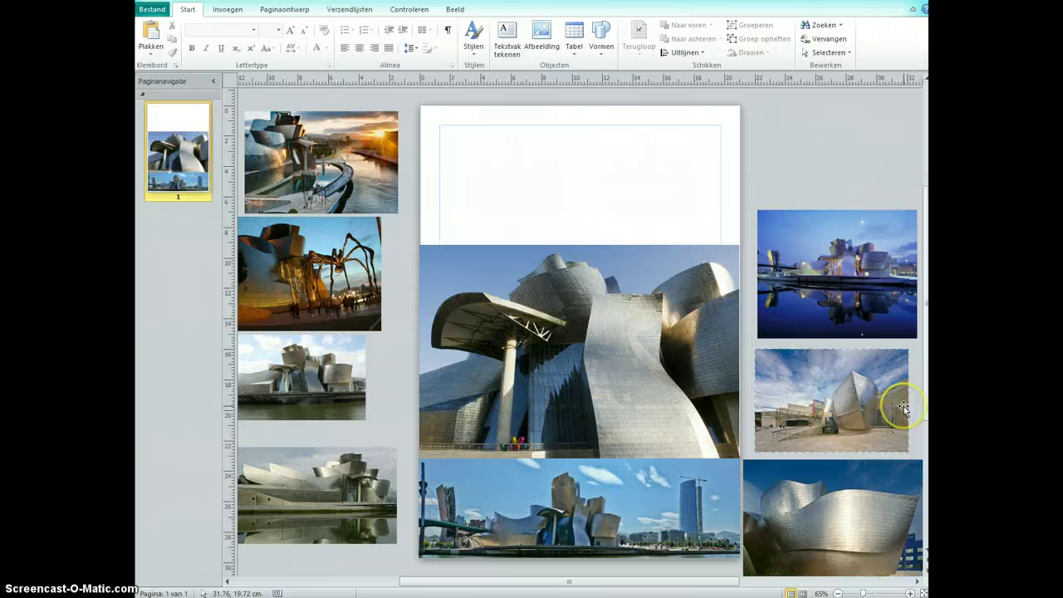
Place the blue night photo above the canopy photo and enlarge it to page width, about 20.94 × 16.83 cm
left_click_drag(884, 298, 702, 168)
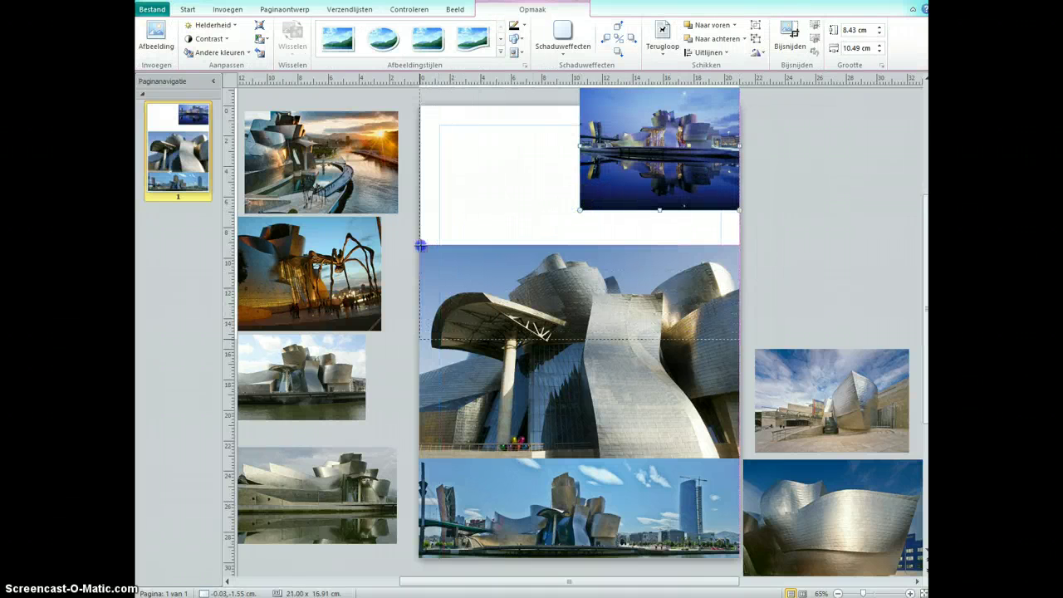
left_click_drag(422, 243, 420, 240)
left_click_drag(581, 206, 587, 119)
left_click_drag(630, 212, 630, 213)
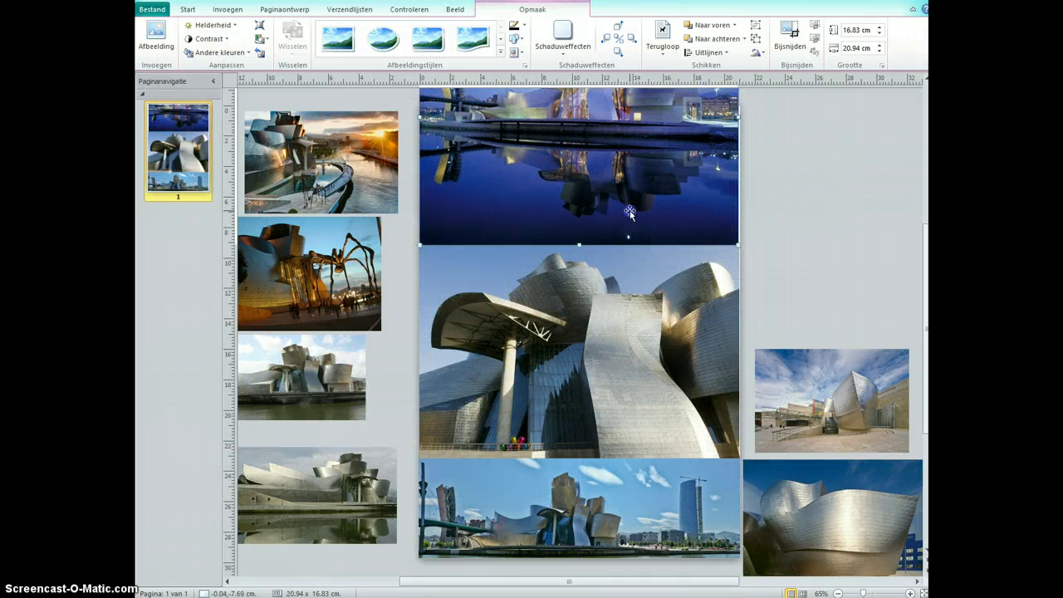
left_click_drag(711, 221, 712, 221)
Crop the upper part of the blue night photo down to the page's top edge
left_click_drag(925, 291, 926, 236)
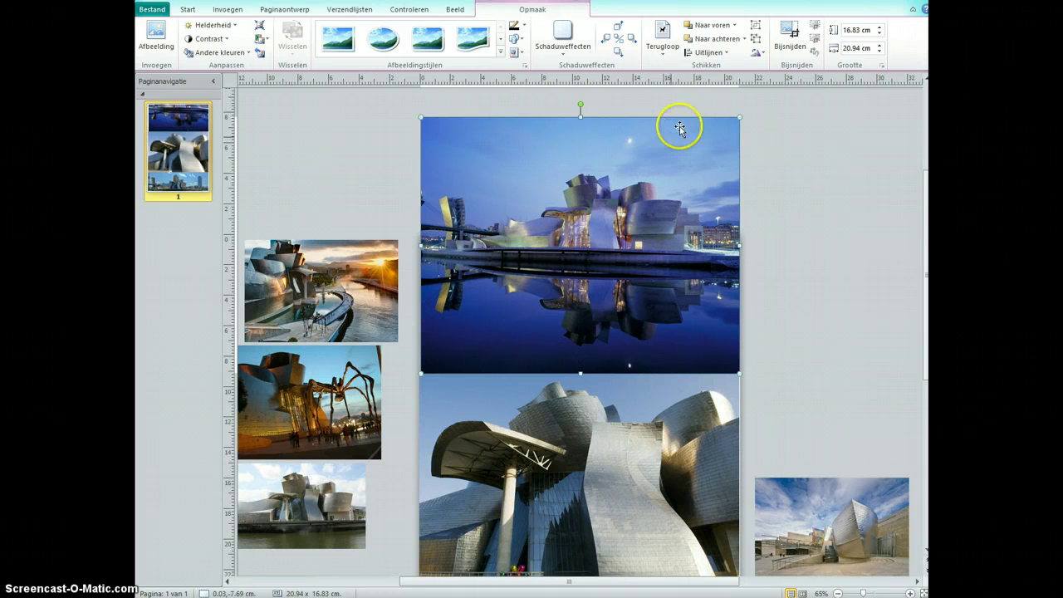
left_click(792, 31)
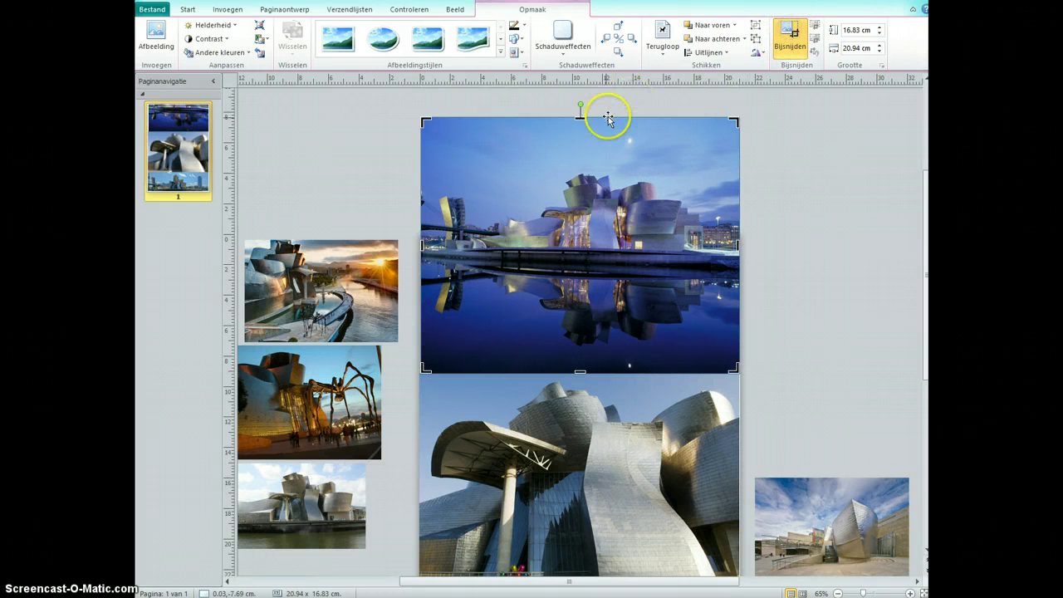
left_click_drag(580, 117, 558, 237)
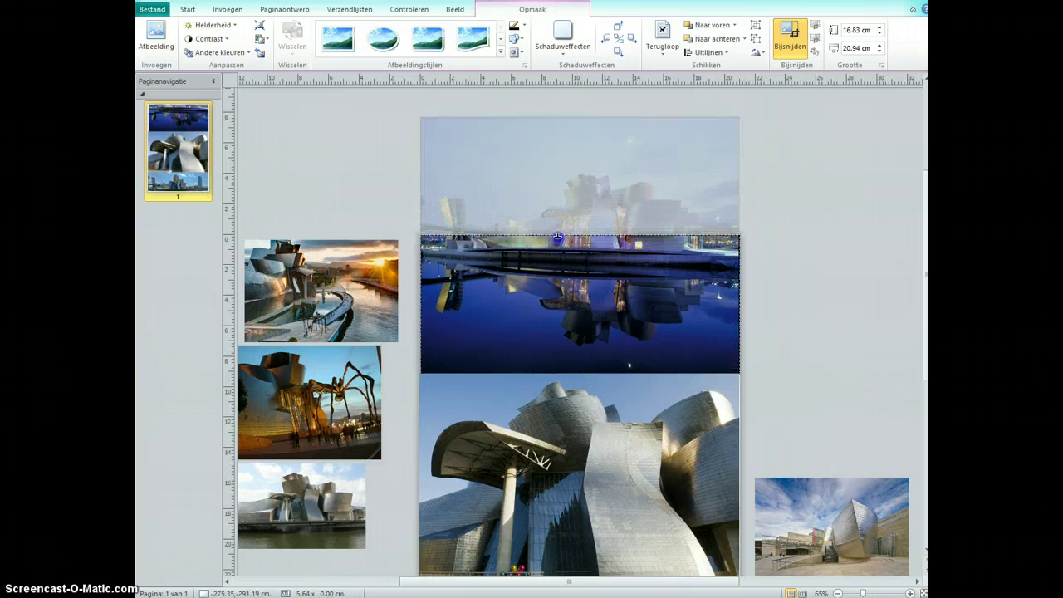
left_click(798, 261)
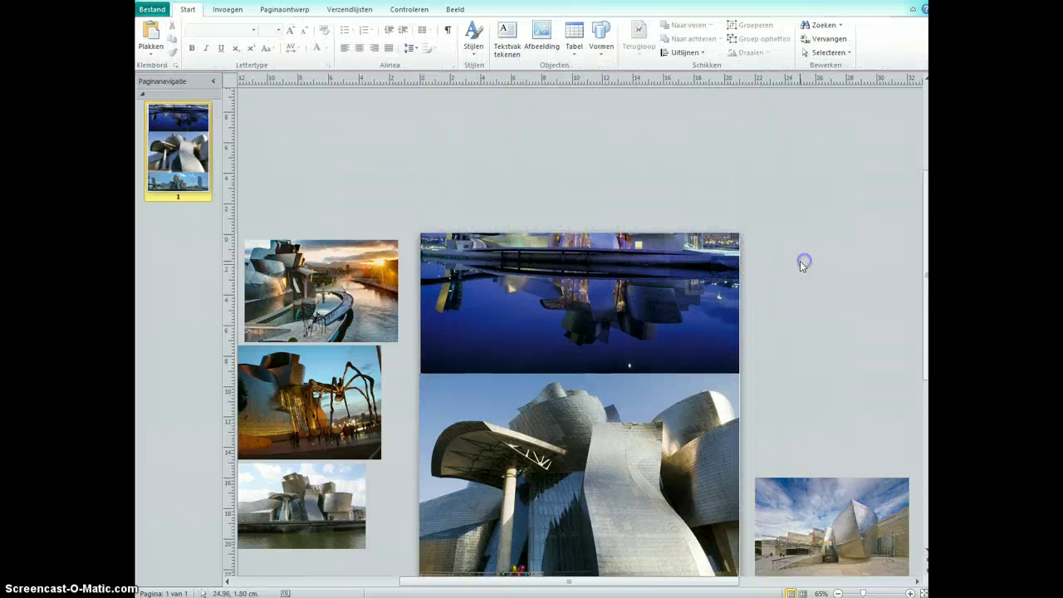
scroll(855, 266, "down", 2)
scroll(855, 254, "down", 3)
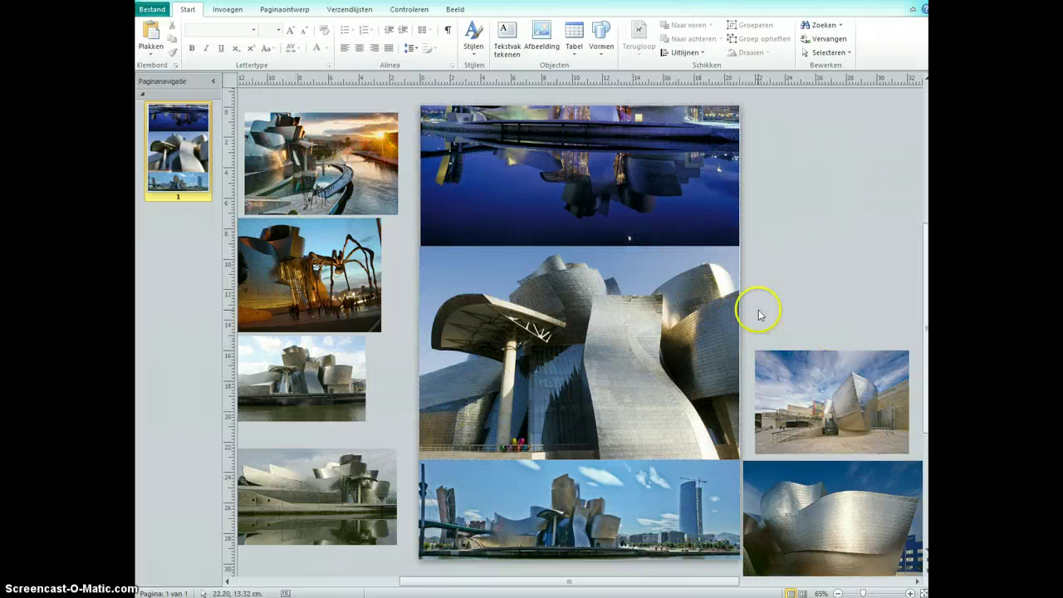
Move the plaza photo onto the right part of the panorama and shrink it to about 6.56 × 4.41 cm
left_click_drag(861, 405, 678, 482)
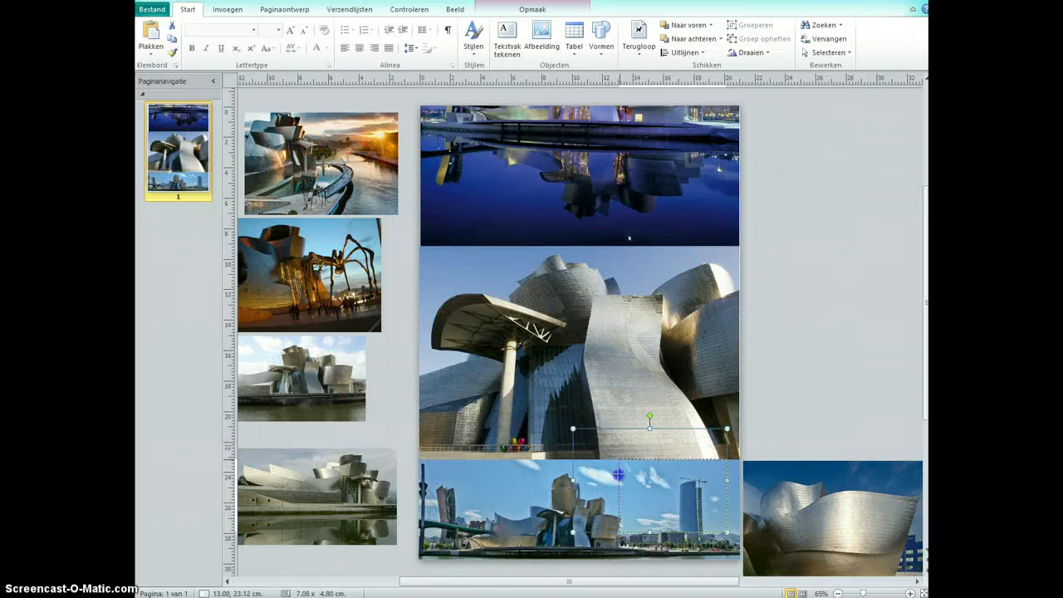
left_click_drag(618, 475, 627, 465)
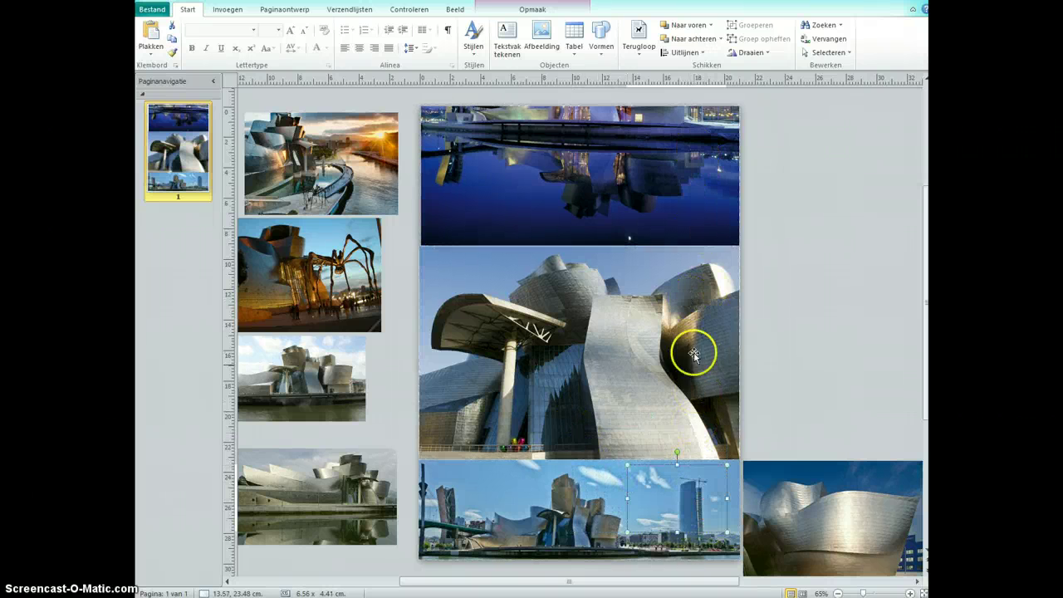
Shift the panorama down off the plaza photo and bring the plaza photo to the front
left_click_drag(677, 488, 692, 492)
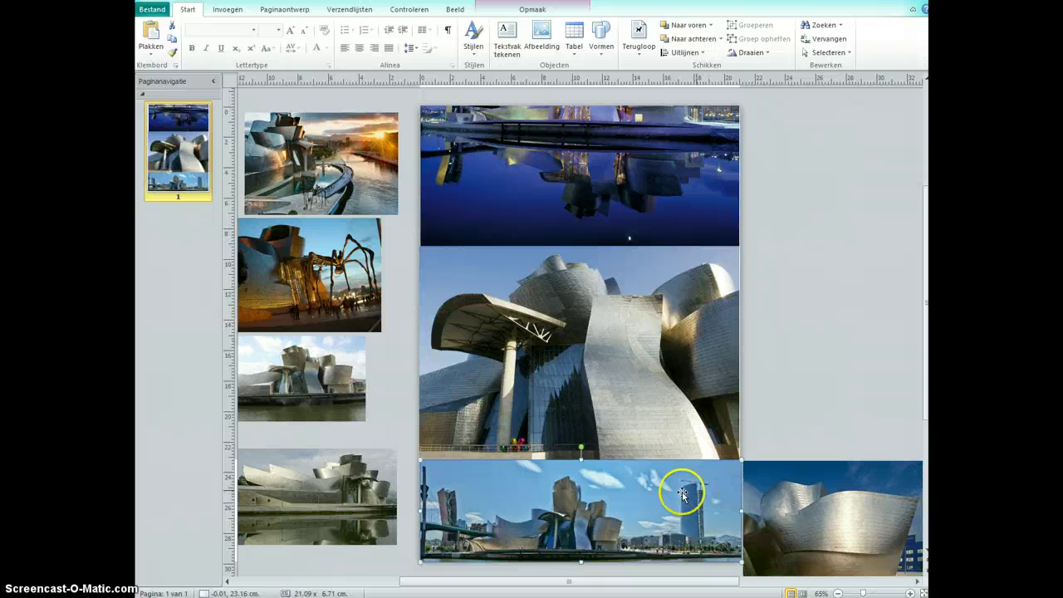
left_click(675, 551)
left_click_drag(671, 476, 682, 483)
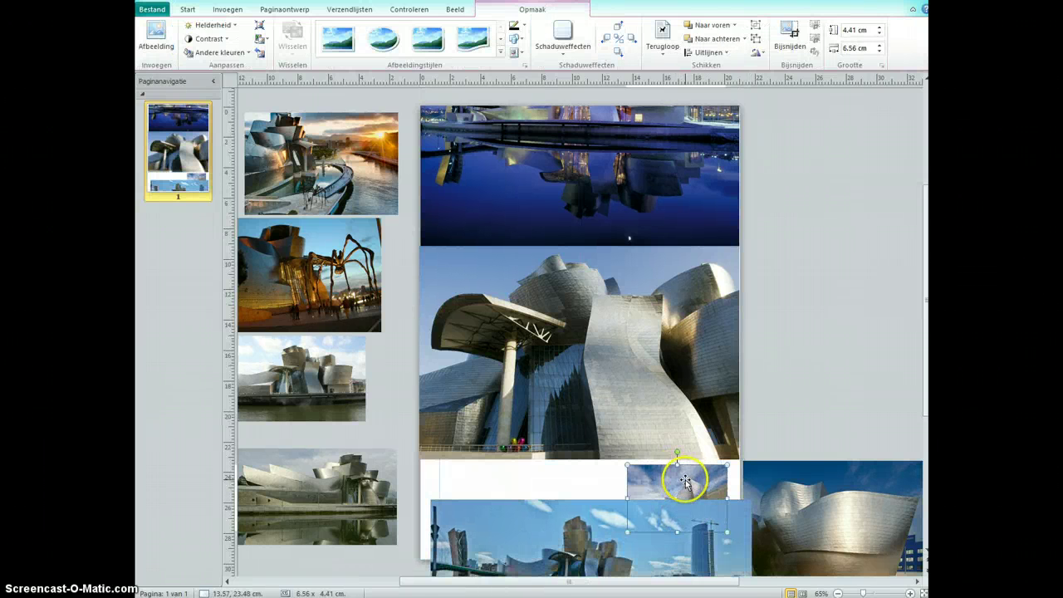
left_click(717, 27)
left_click(610, 373)
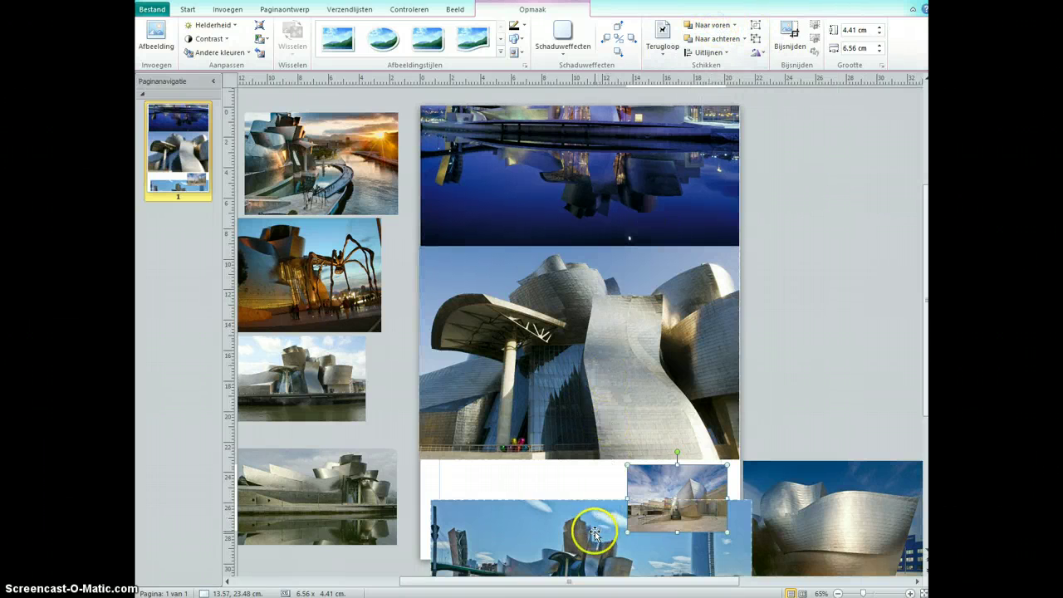
Return the panorama to the foot of the page and position the plaza photo on its right part
left_click_drag(594, 527, 586, 492)
left_click(682, 501)
mouse_move(681, 502)
left_mouse_down()
mouse_move(682, 513)
mouse_move(673, 505)
left_mouse_up()
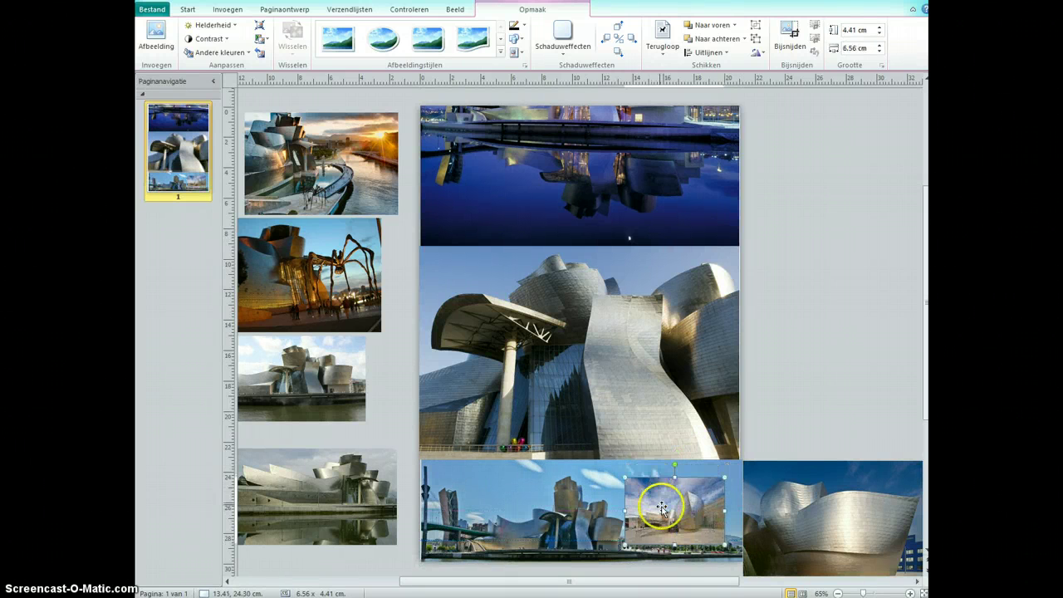
Place the curved-facade photo above the plaza photo, bring it to the front and shrink it to about 6.55 × 4.56 cm
left_click_drag(843, 515, 636, 404)
left_click(544, 334)
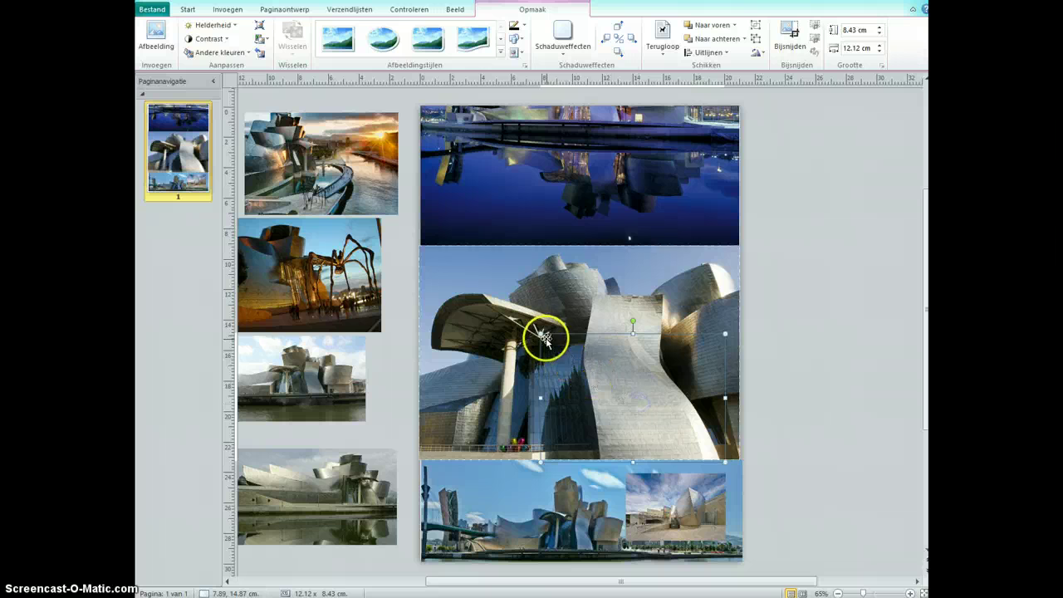
left_click(713, 149)
left_click(710, 25)
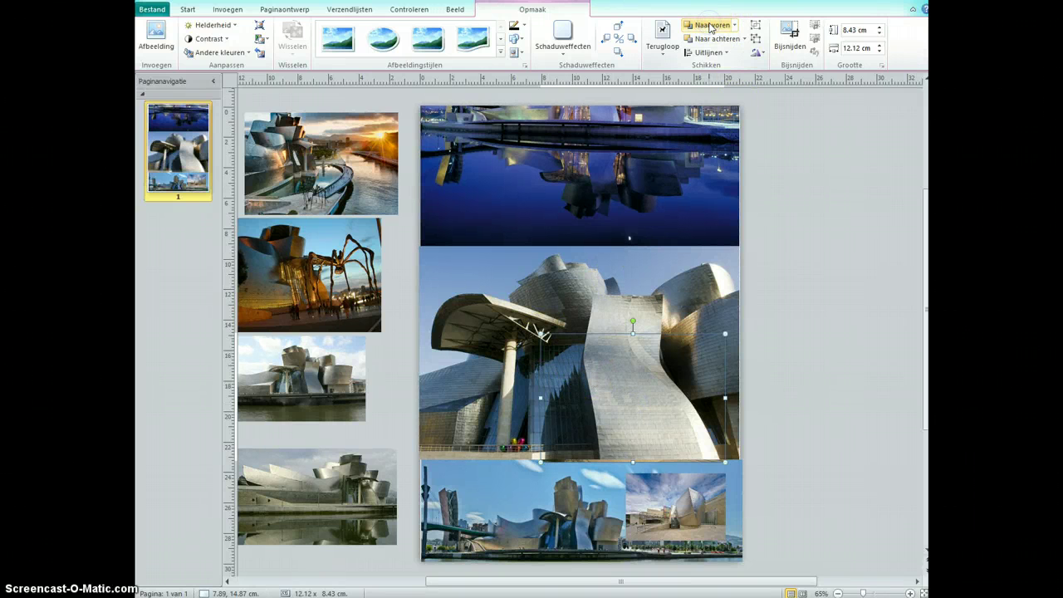
left_click(544, 336)
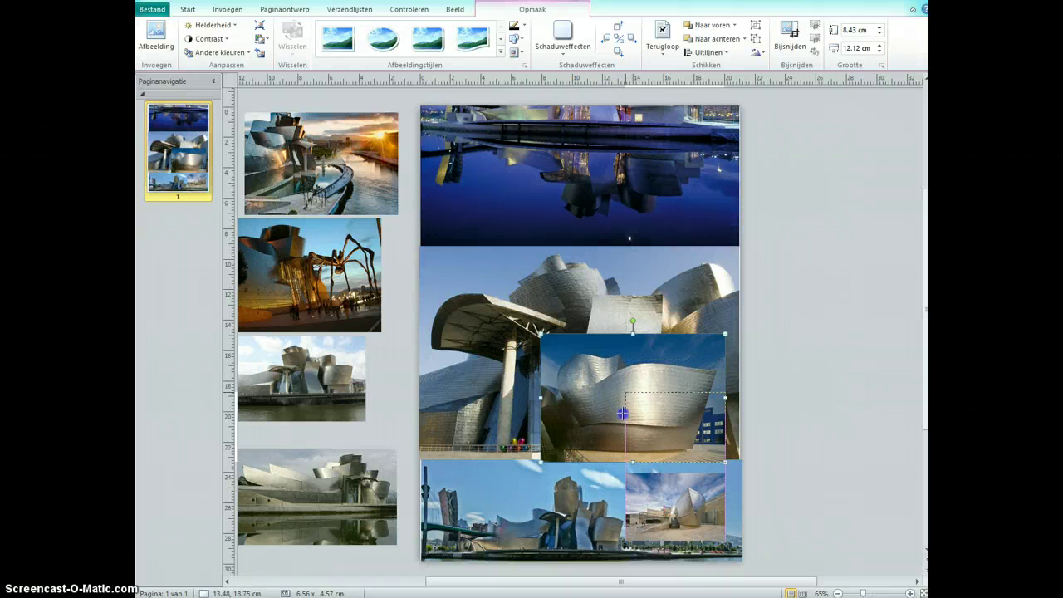
left_click_drag(623, 413, 624, 413)
left_click(803, 438)
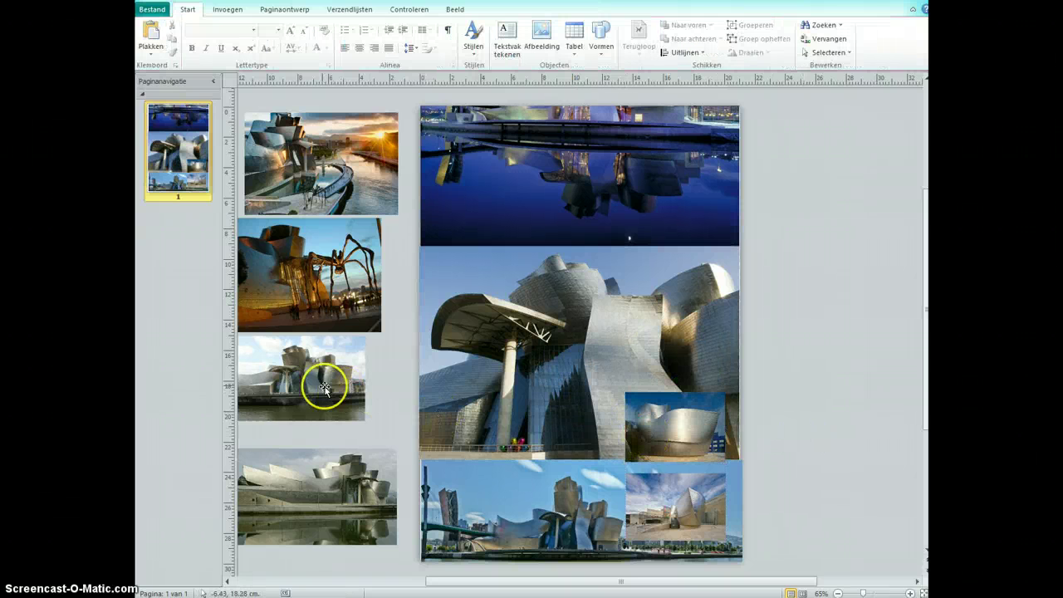
Stack the white-sky museum photo and the spider photo above the facade photo, shrunk to about 6.57 × 4.38 and 6.6 × 4.95 cm
left_click_drag(324, 388, 678, 342)
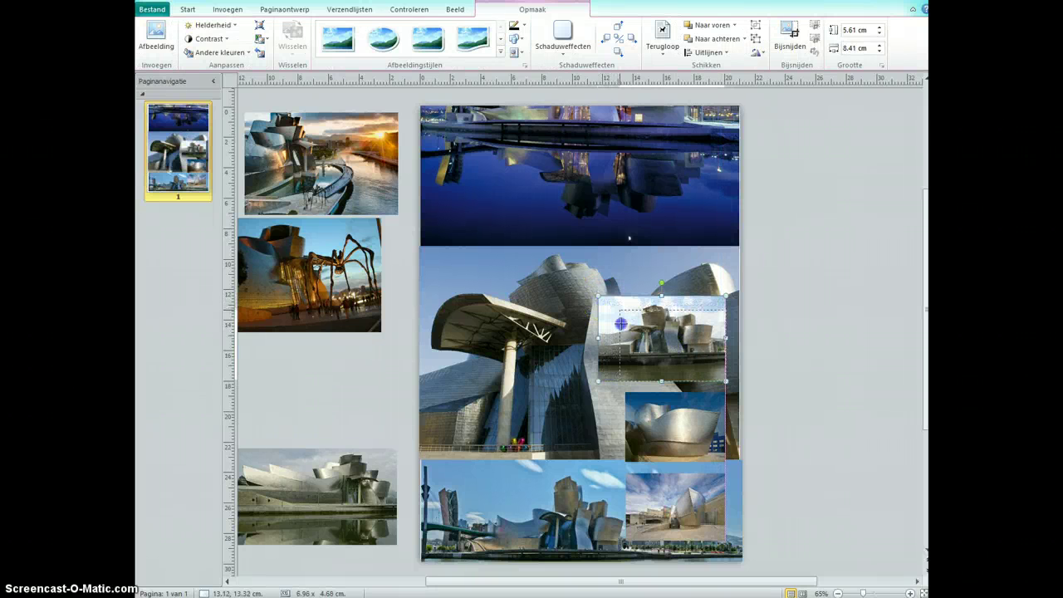
left_click(792, 351)
left_click_drag(343, 288, 688, 260)
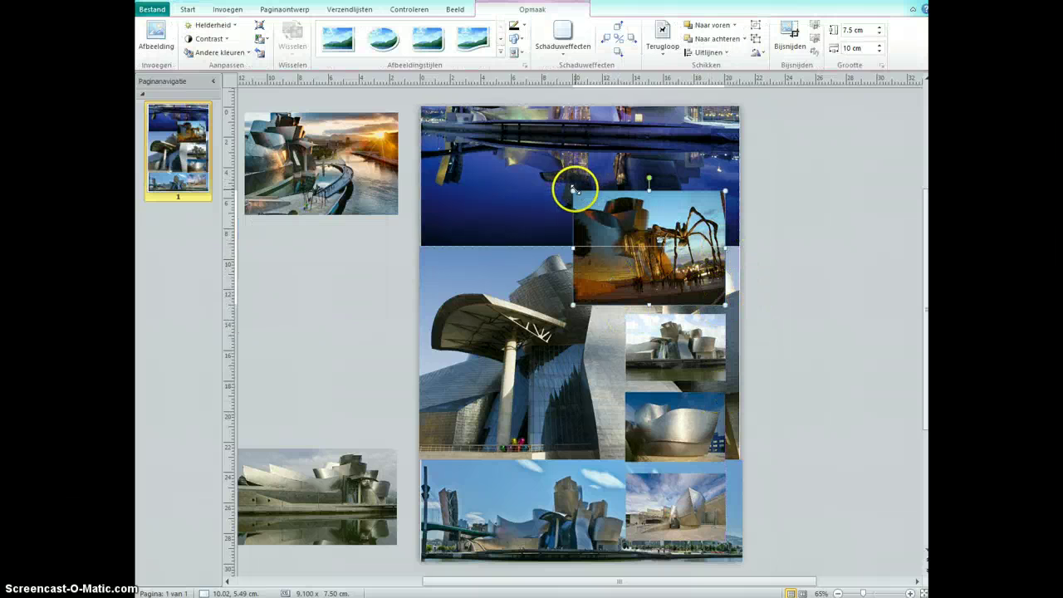
left_click_drag(624, 245, 626, 247)
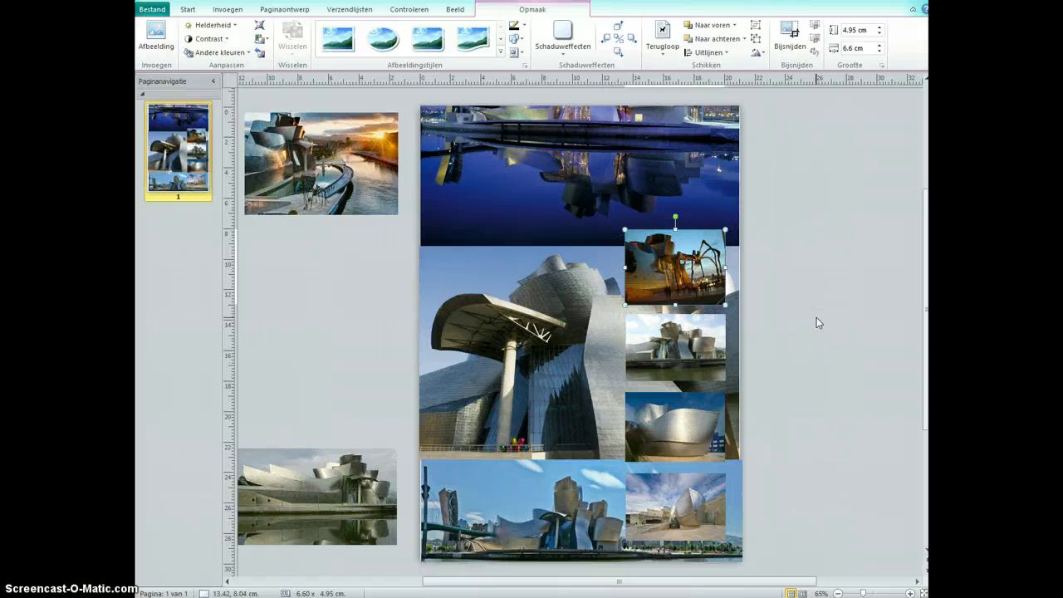
Move the grey reflection photo onto the night photo above the spider photo and shrink it to about 6.64 × 3.98 cm
left_click_drag(328, 499, 667, 150)
left_click(573, 158)
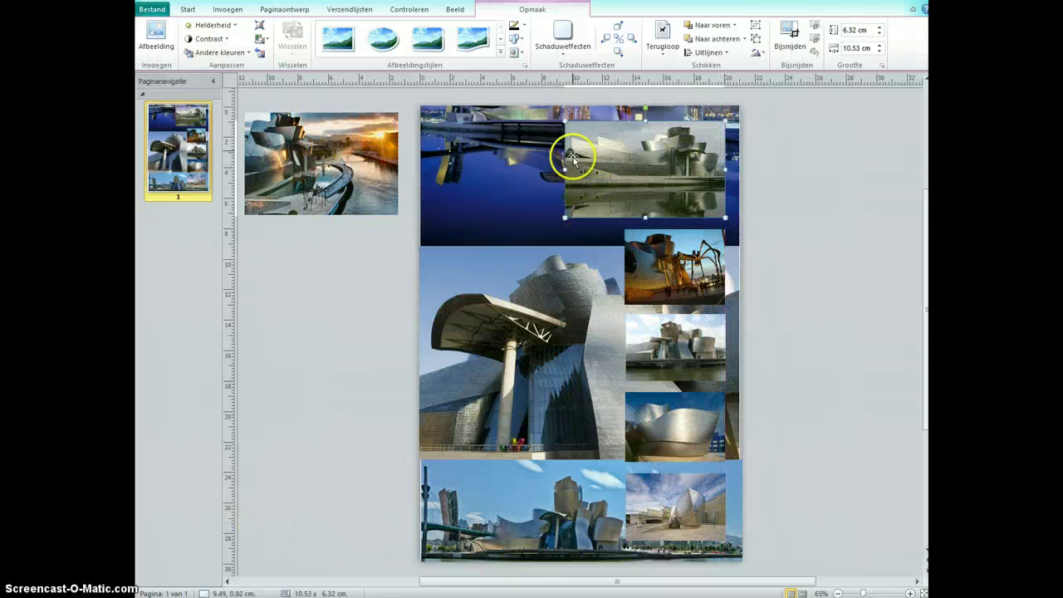
left_click_drag(565, 121, 573, 124)
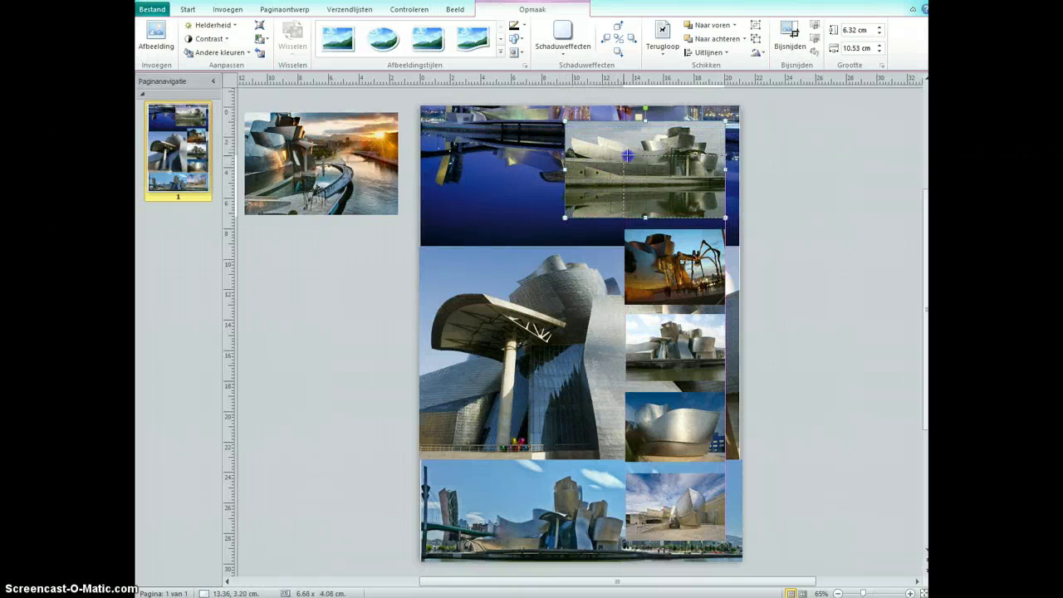
left_click_drag(629, 155, 629, 155)
left_click(830, 221)
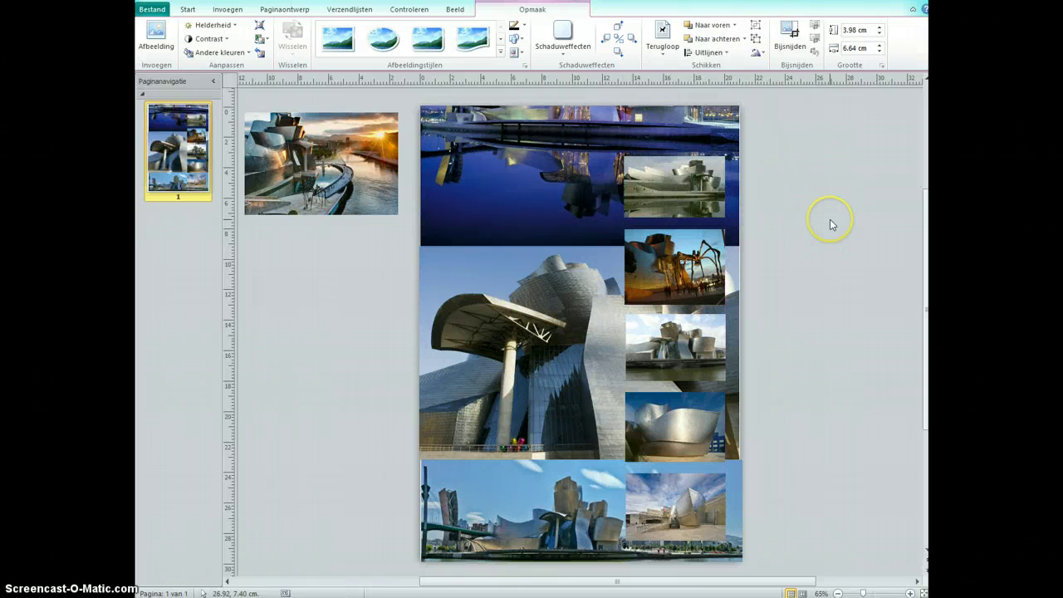
Give the grey reflection photo the picture style with a white rounded frame and remove its shadow effect
left_click(684, 192)
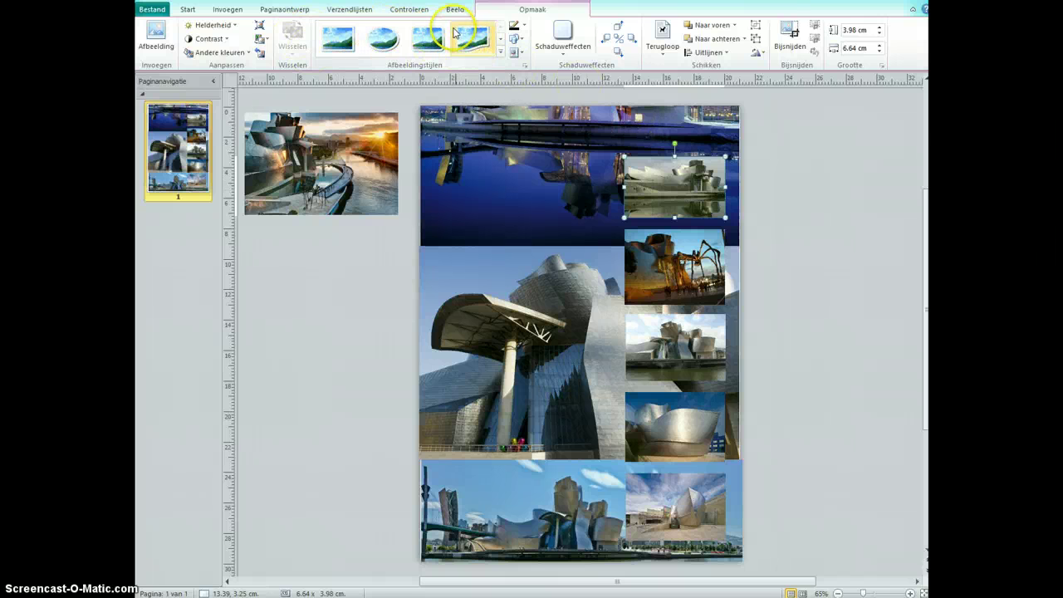
left_click(339, 39)
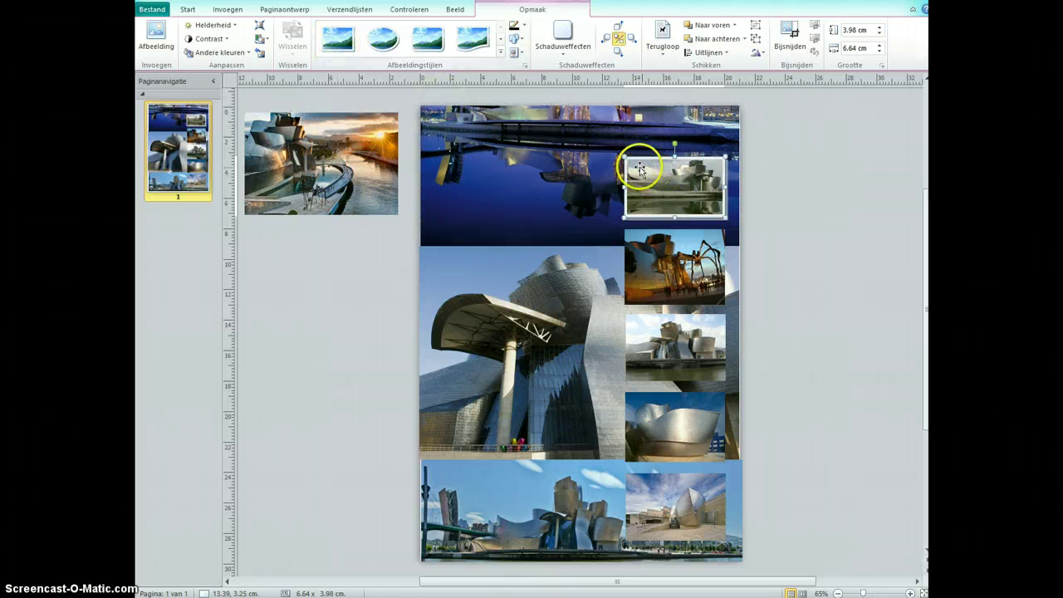
left_click(635, 206)
left_click(427, 39)
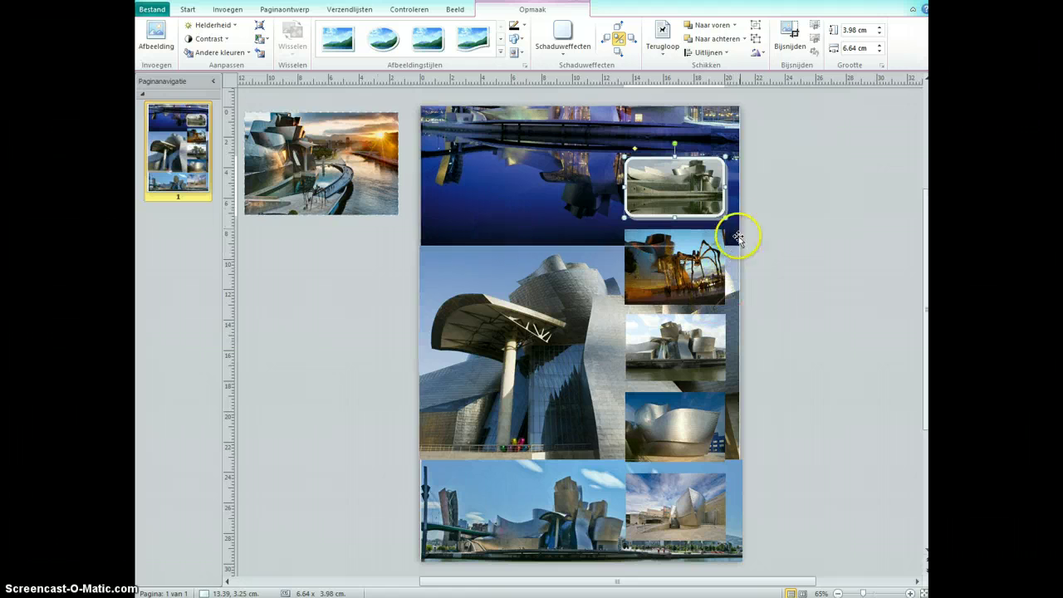
left_click(562, 37)
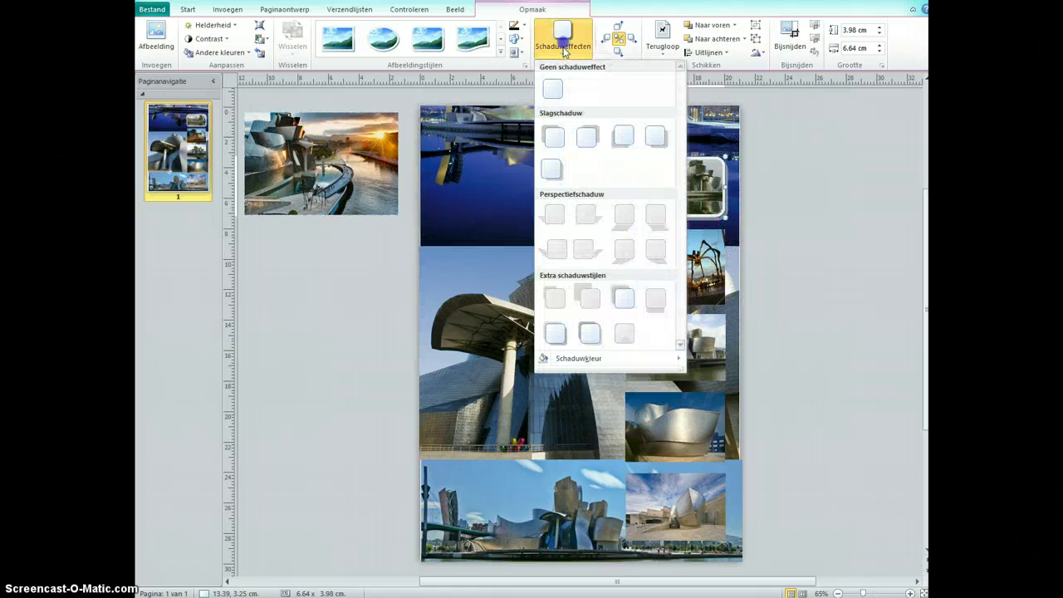
left_click(548, 91)
Apply the same white rounded frame style to the spider photo, without a shadow effect
left_click(698, 262)
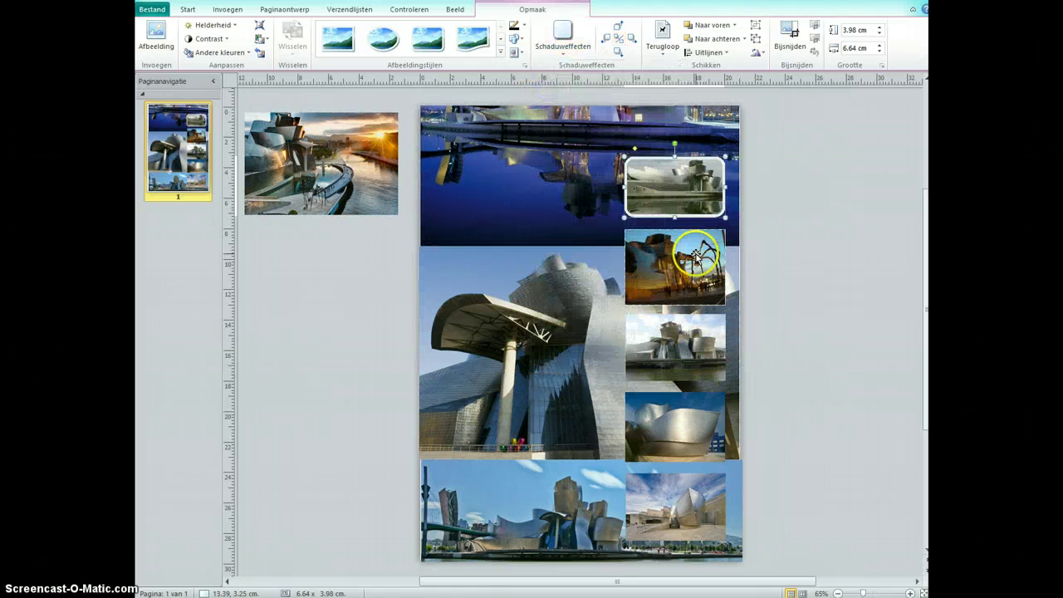
left_click(427, 38)
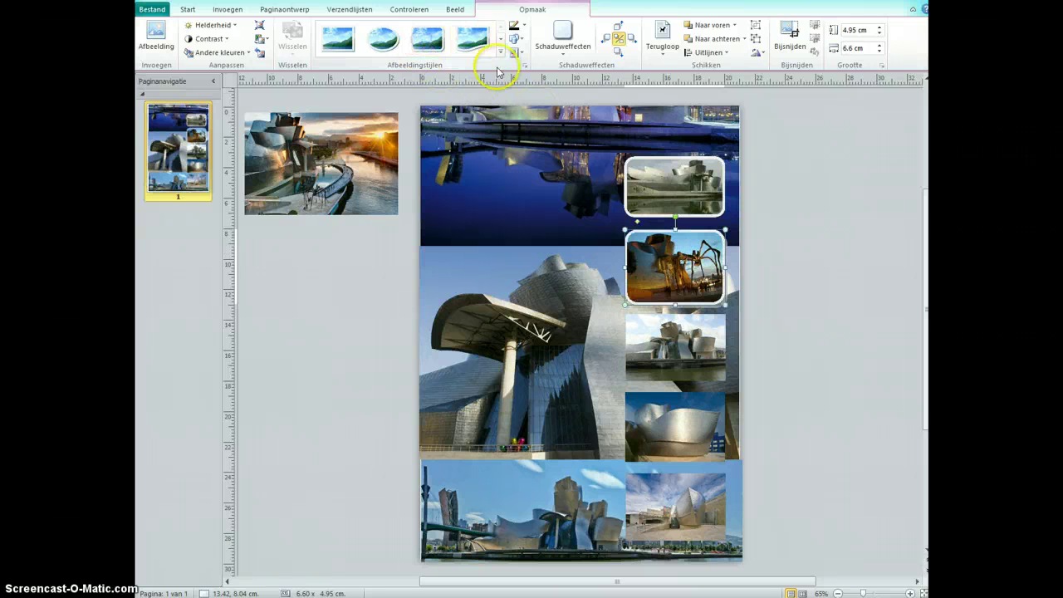
left_click(566, 49)
left_click(553, 89)
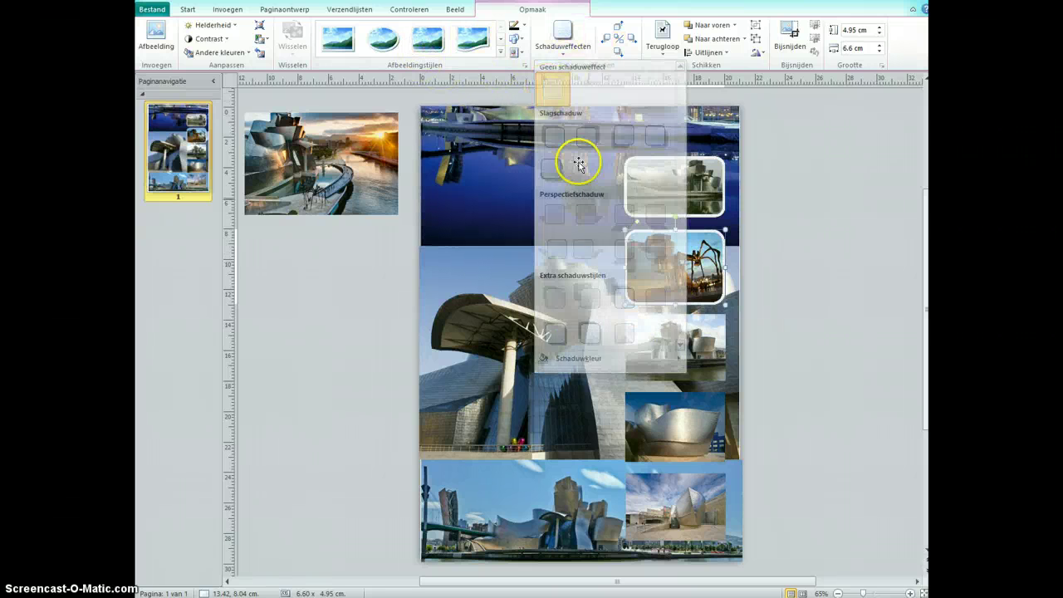
Apply the white rounded frame style to the white-sky museum photo and remove its shadow
left_click(662, 352)
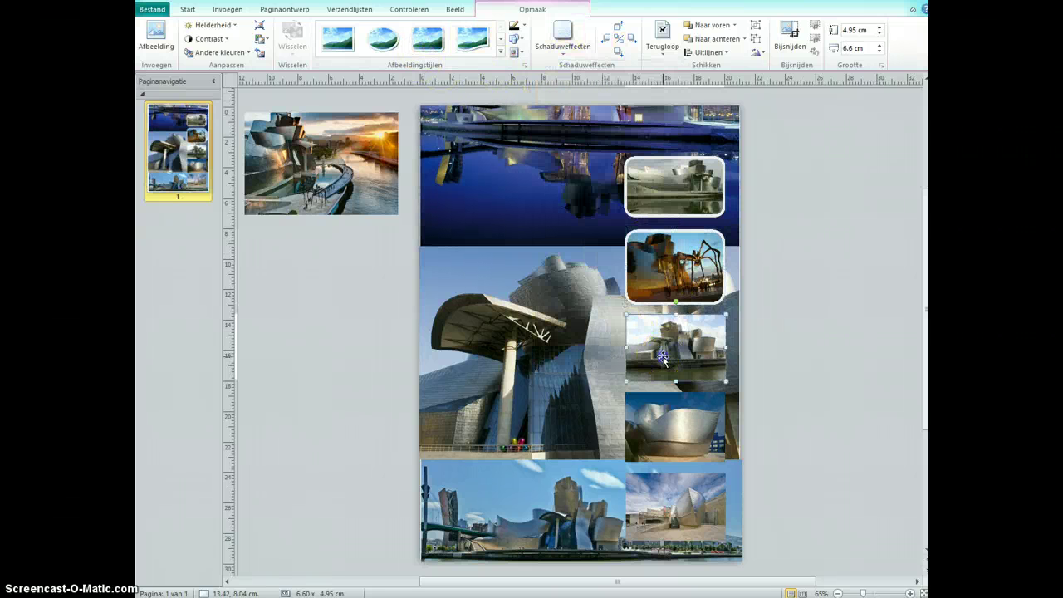
left_click(426, 42)
left_click(564, 37)
left_click(563, 90)
Apply the white rounded frame style to the curved-facade photo and remove its shadow
left_click(655, 438)
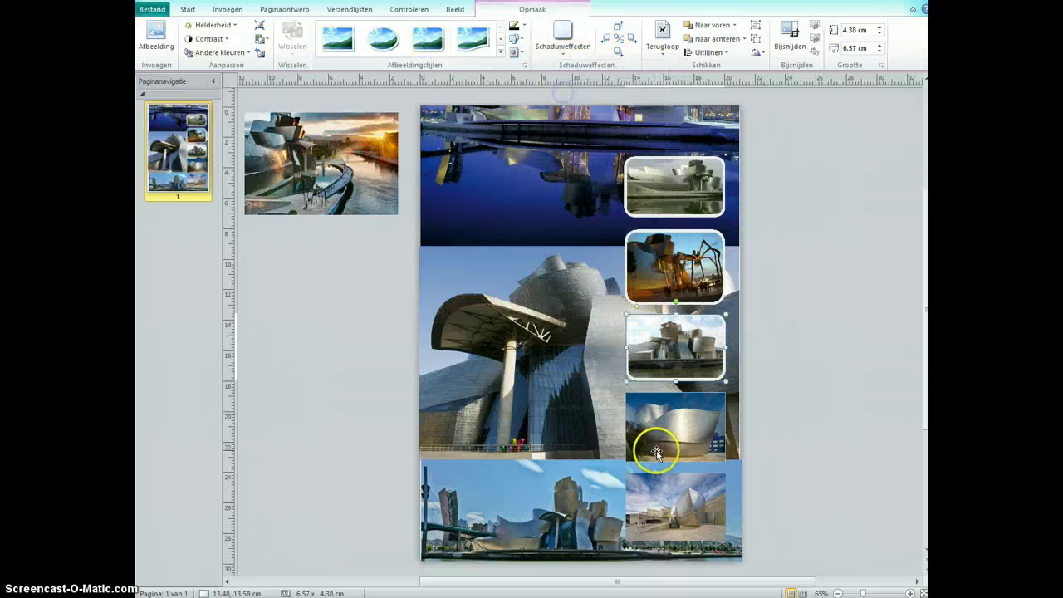
left_click(428, 39)
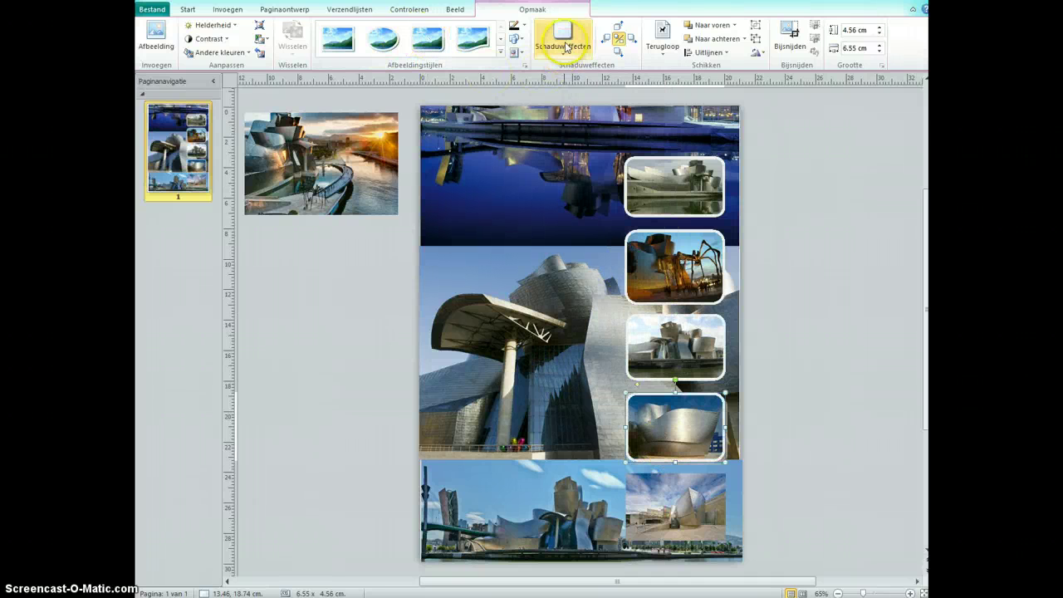
left_click(563, 37)
left_click(552, 89)
Apply the white rounded frame style to the plaza photo and remove its shadow
left_click(673, 480)
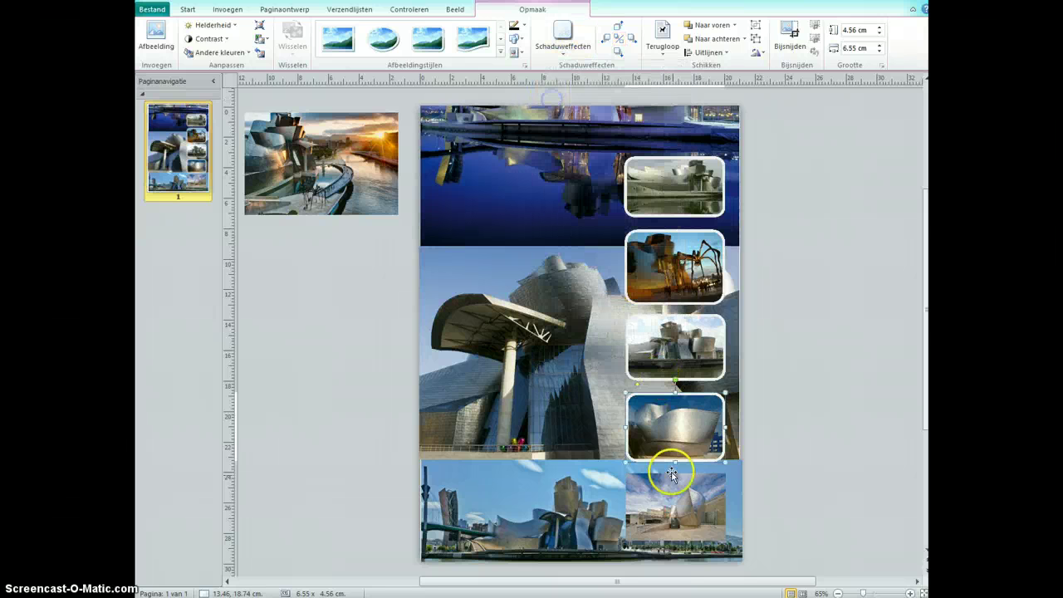
left_click(382, 39)
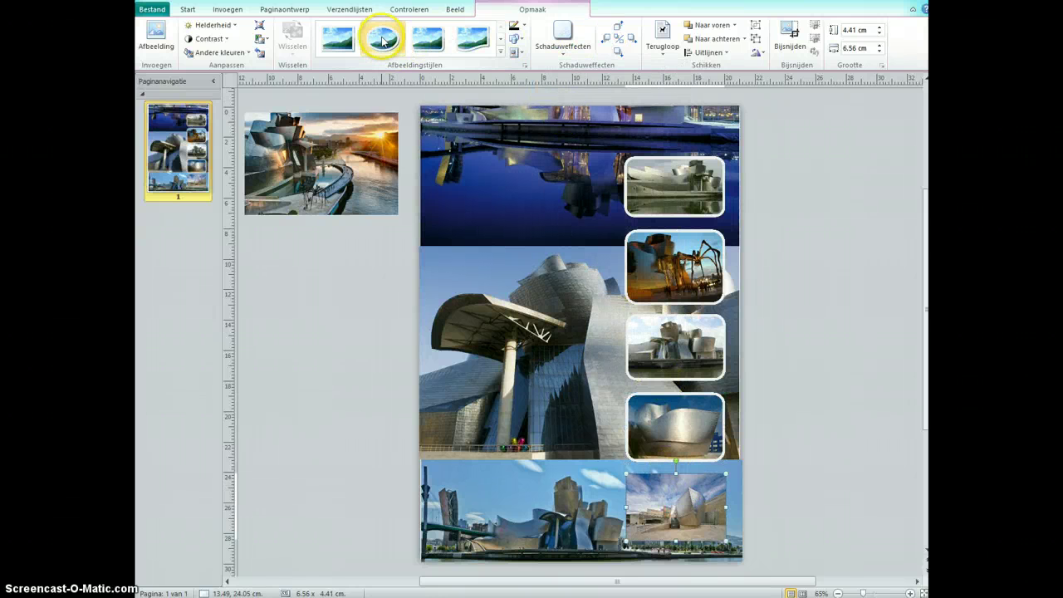
left_click(571, 33)
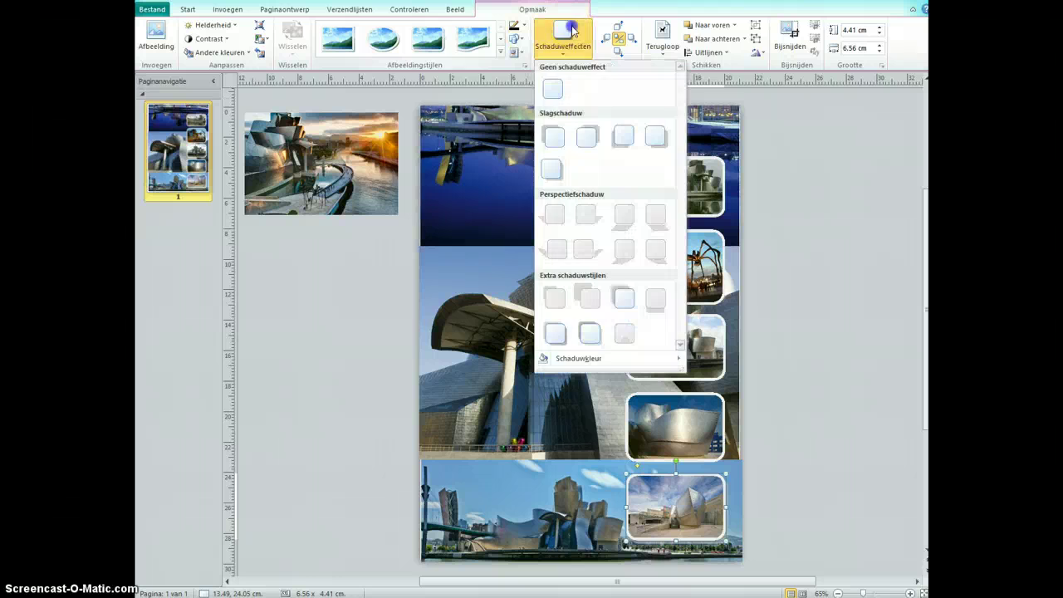
left_click(553, 87)
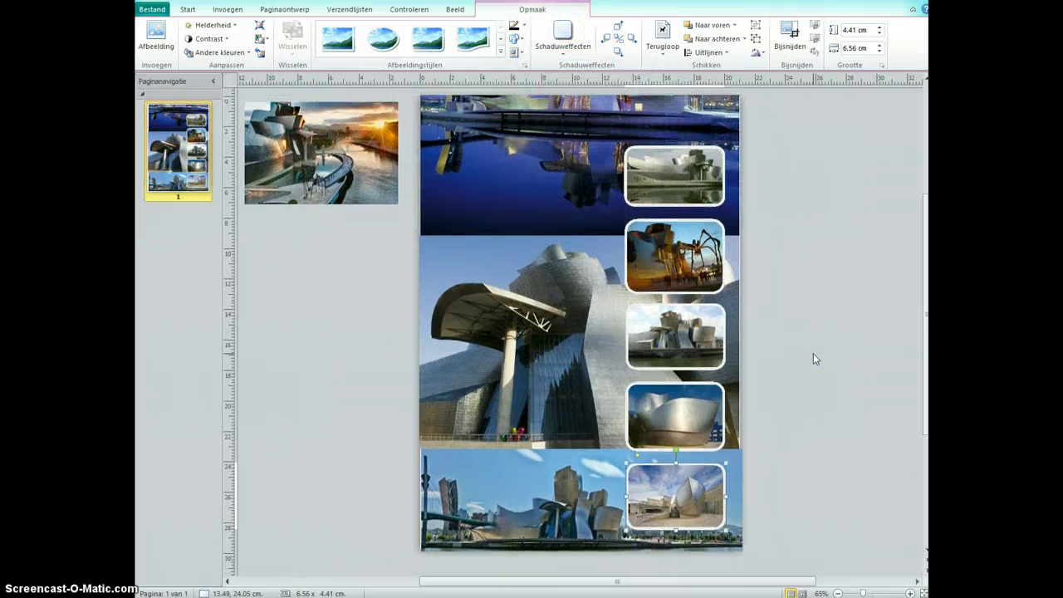
left_click(824, 410)
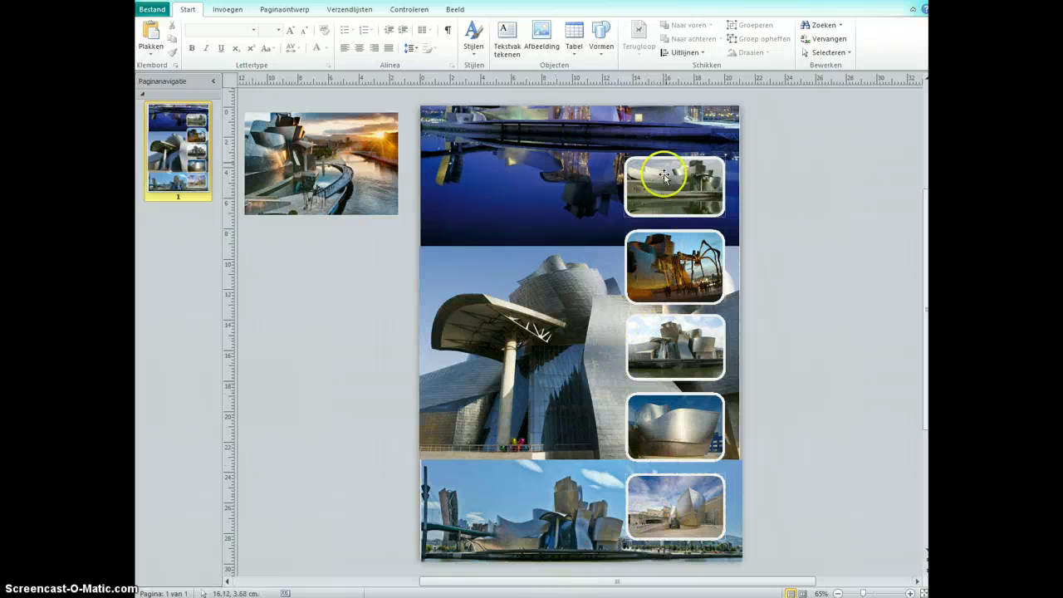
Raise the brightness of the large canopy photo and of the panorama to +10%
left_click(549, 325)
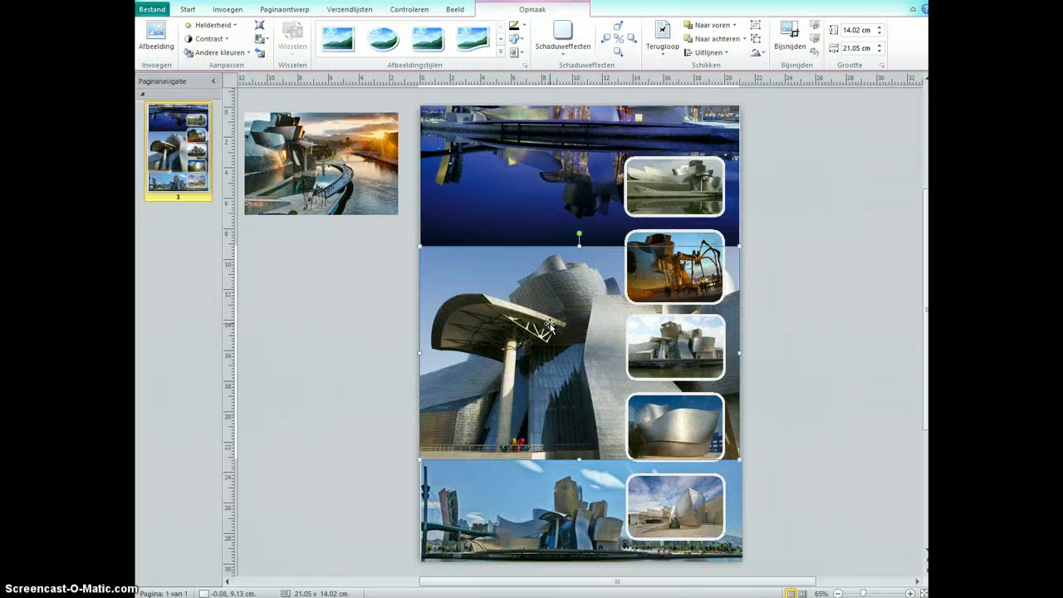
left_click(236, 25)
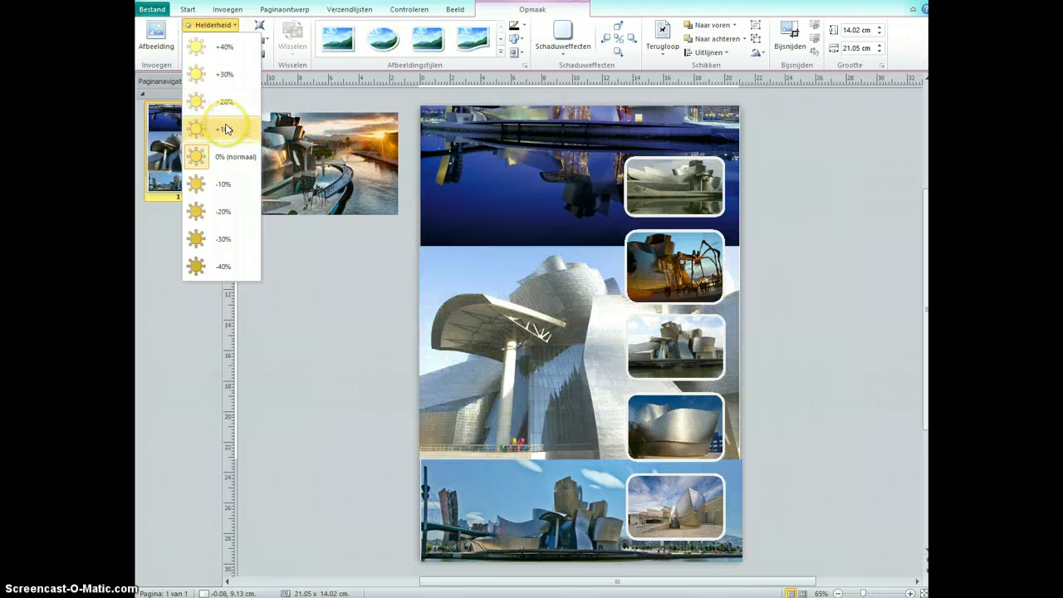
left_click(458, 499)
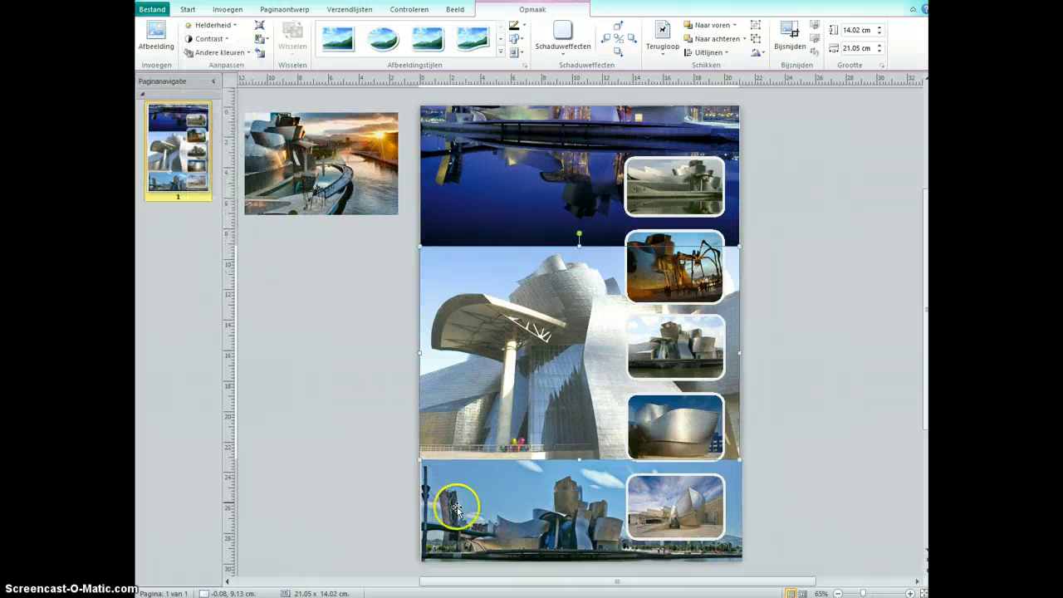
left_click(213, 25)
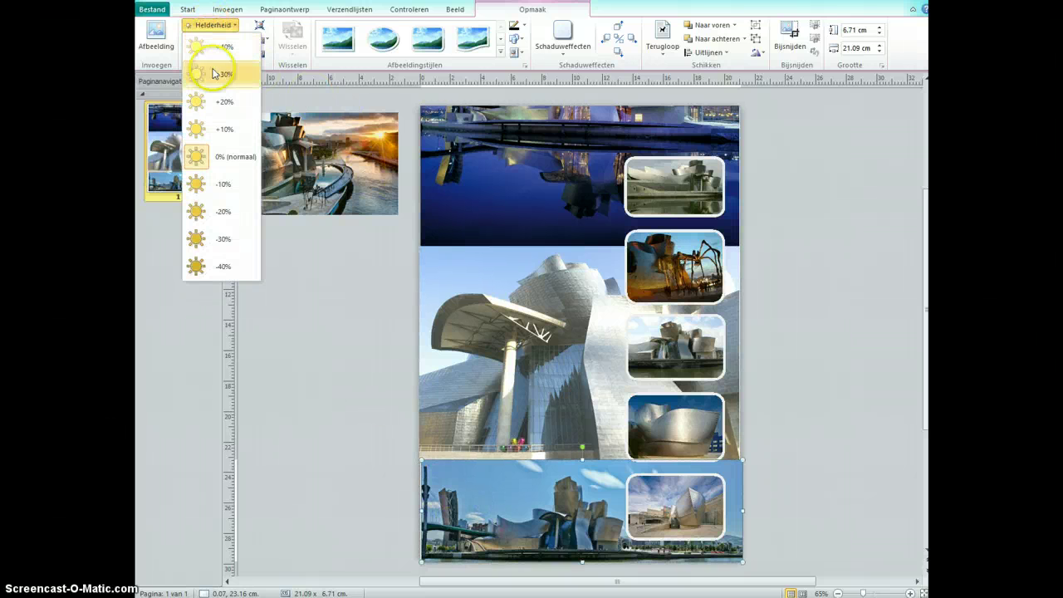
left_click(219, 130)
Raise the brightness of the night-time river photo at the page's upper edge to +10%
left_click(559, 158)
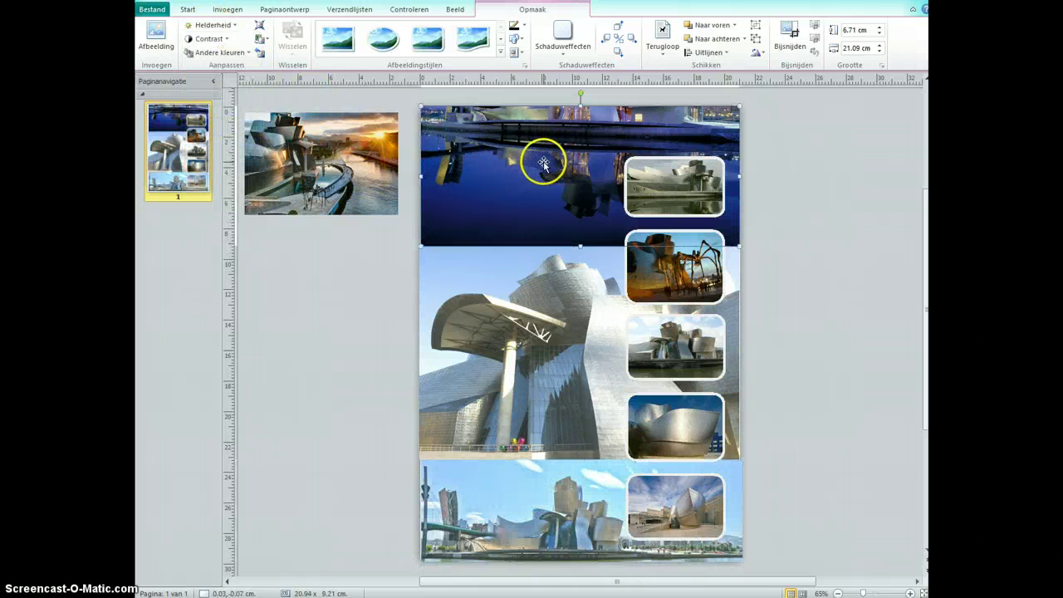
left_click(211, 27)
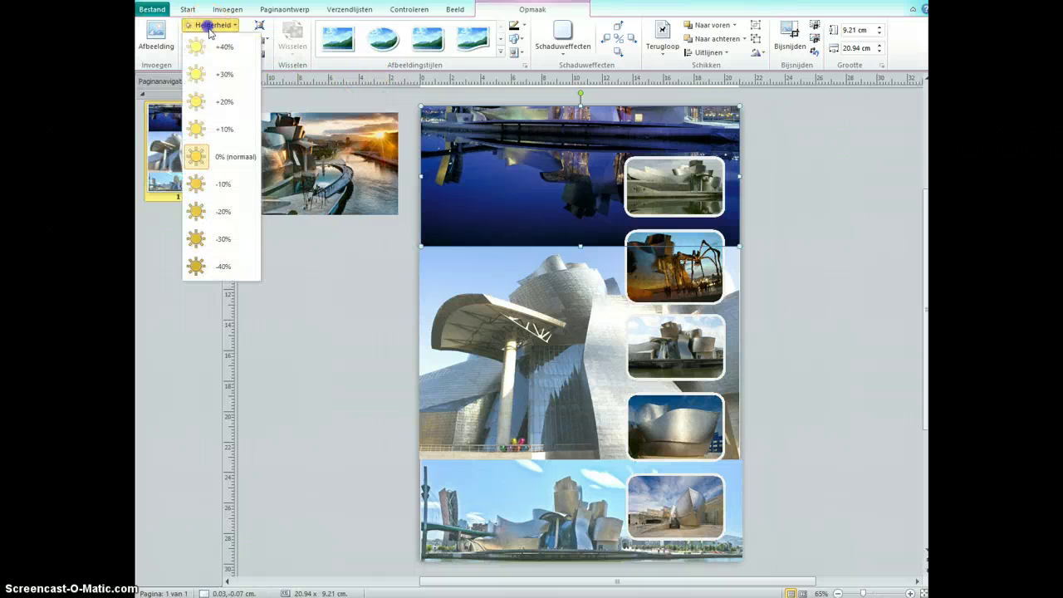
left_click(221, 129)
left_click(816, 310)
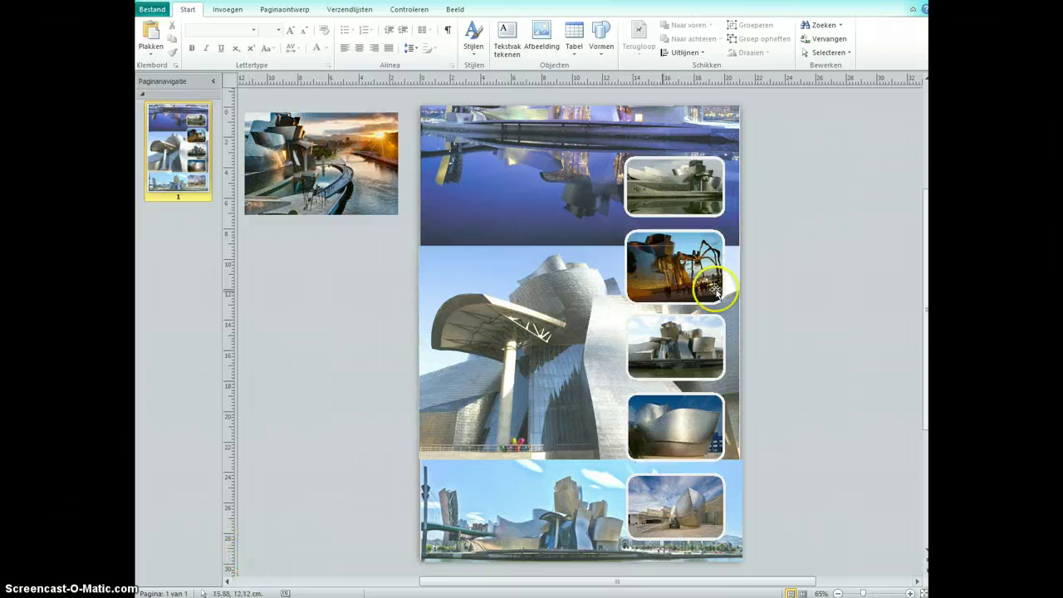
scroll(249, 549, "up", 1)
scroll(582, 349, "down", 1)
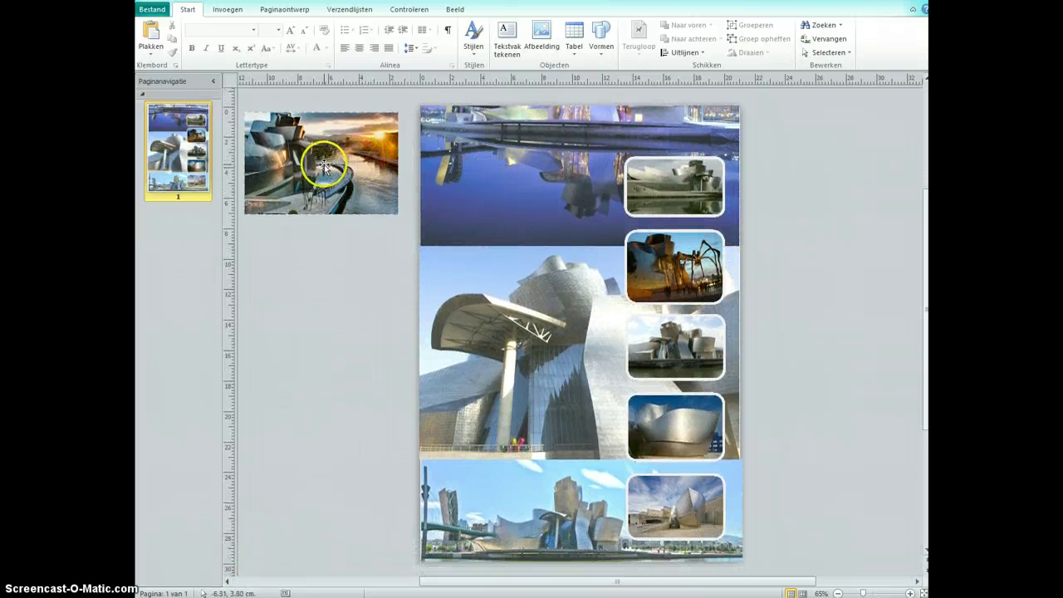
Place the sunset river photo on the page beside the small photos and enlarge it to about 14.47 × 9.67 cm
left_click_drag(324, 166, 534, 249)
left_click_drag(454, 206, 426, 155)
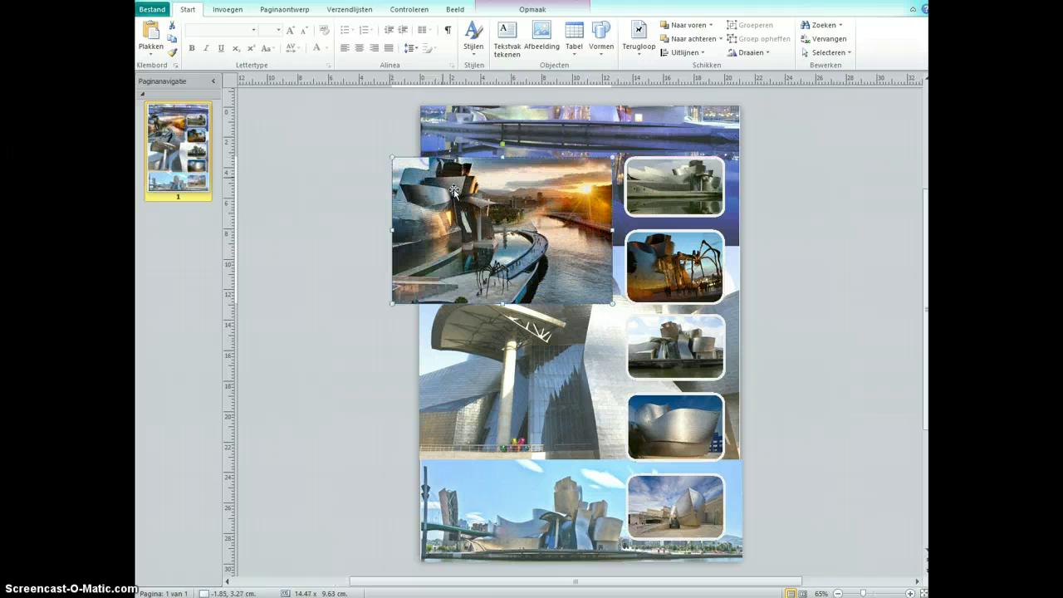
left_click_drag(495, 225, 573, 205)
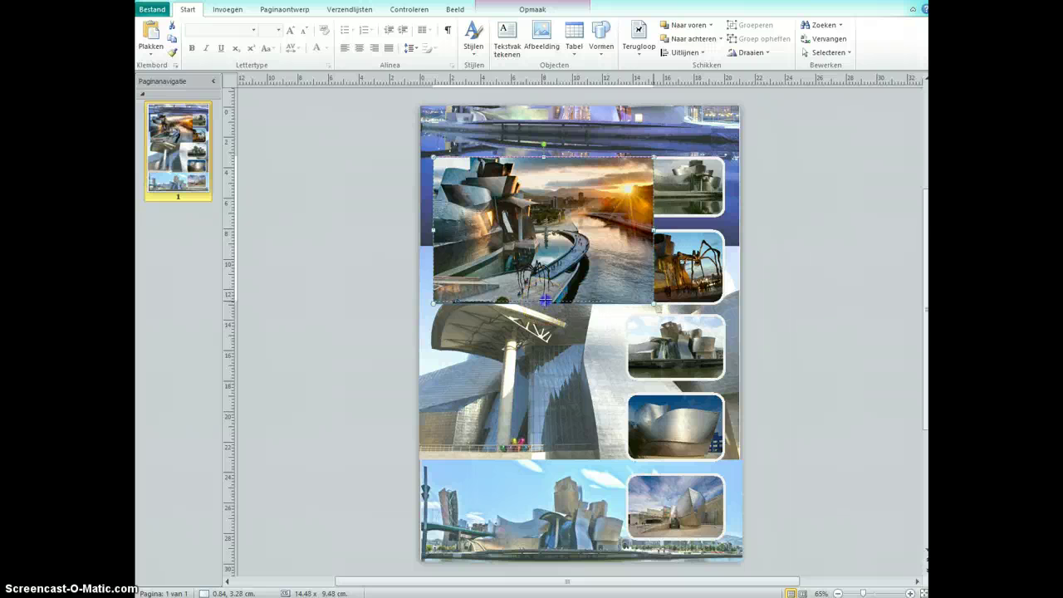
left_click_drag(546, 303, 547, 306)
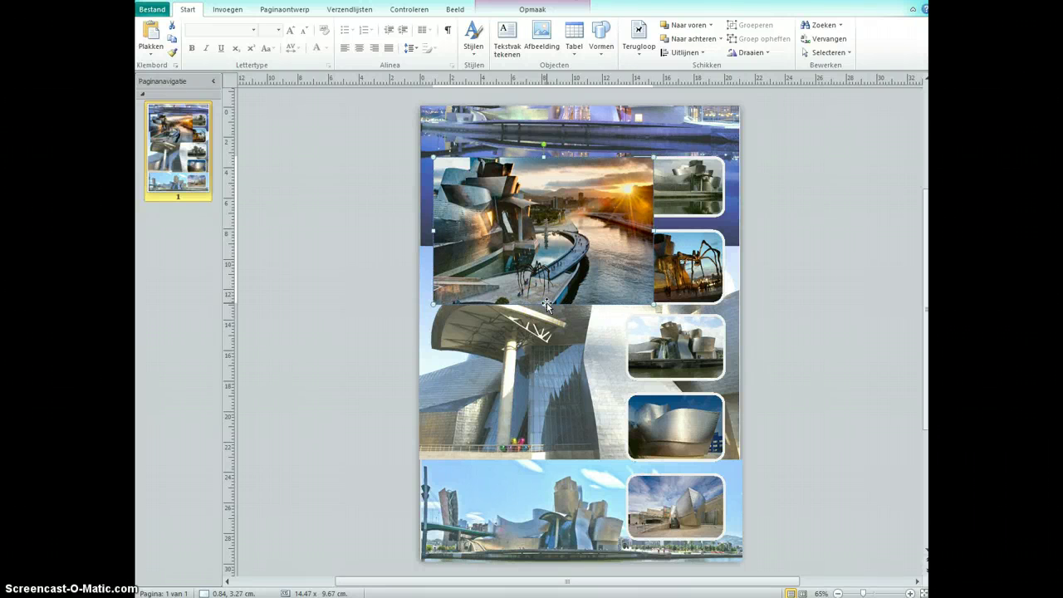
Crop both sides of the sunset photo to about 11.48 cm wide and shift it clear of the small photo column
double_click(555, 210)
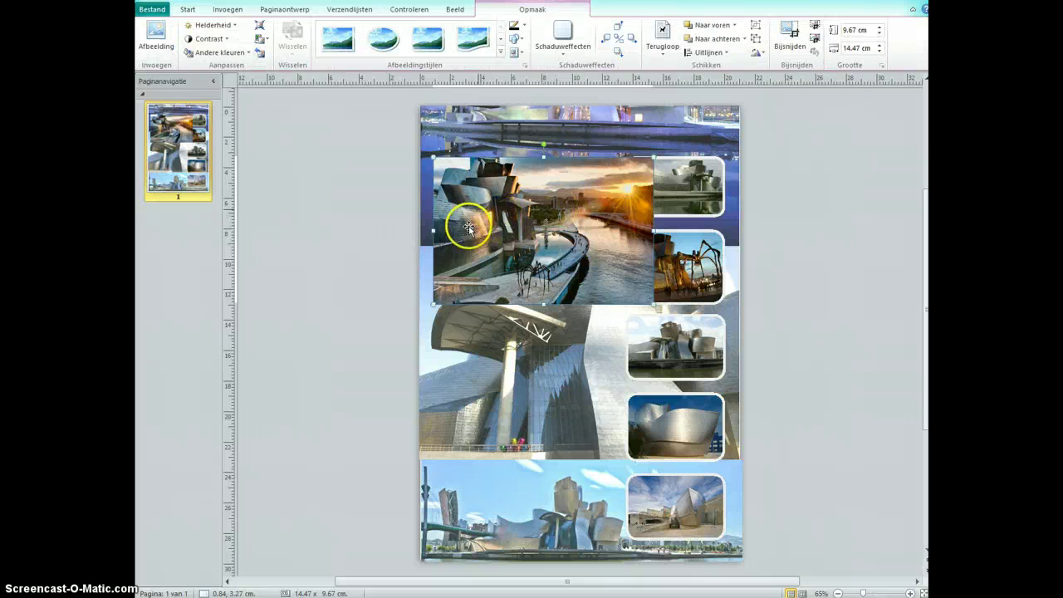
left_click(788, 36)
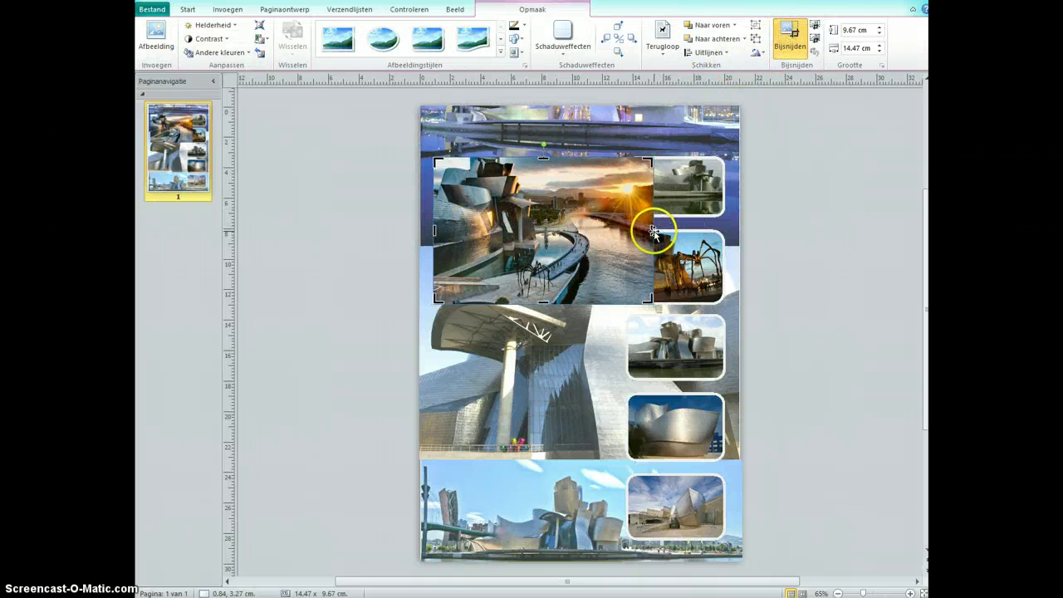
left_click_drag(651, 230, 633, 230)
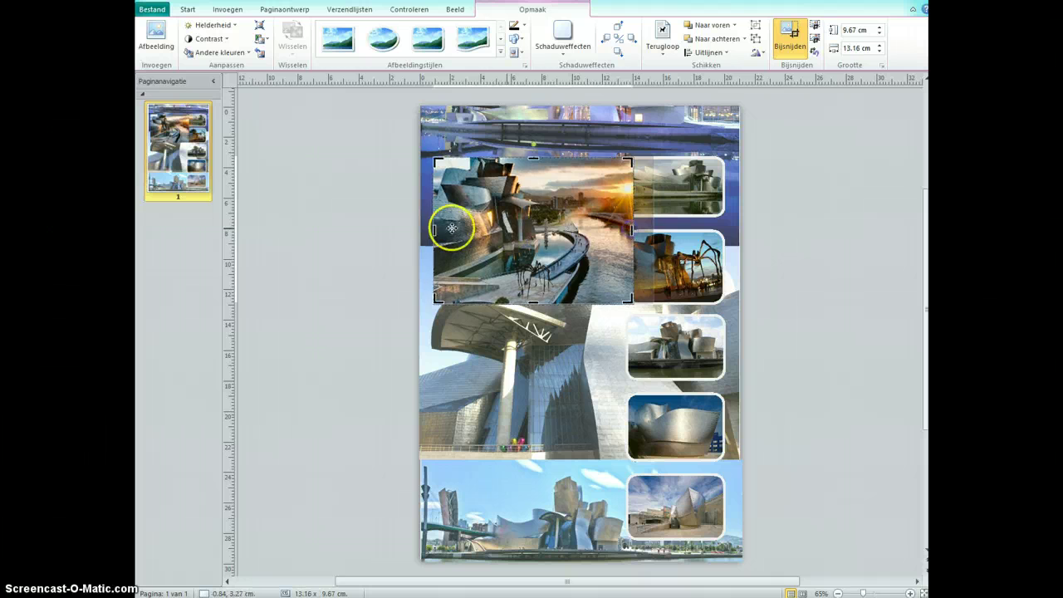
left_click_drag(433, 230, 459, 231)
left_click(368, 225)
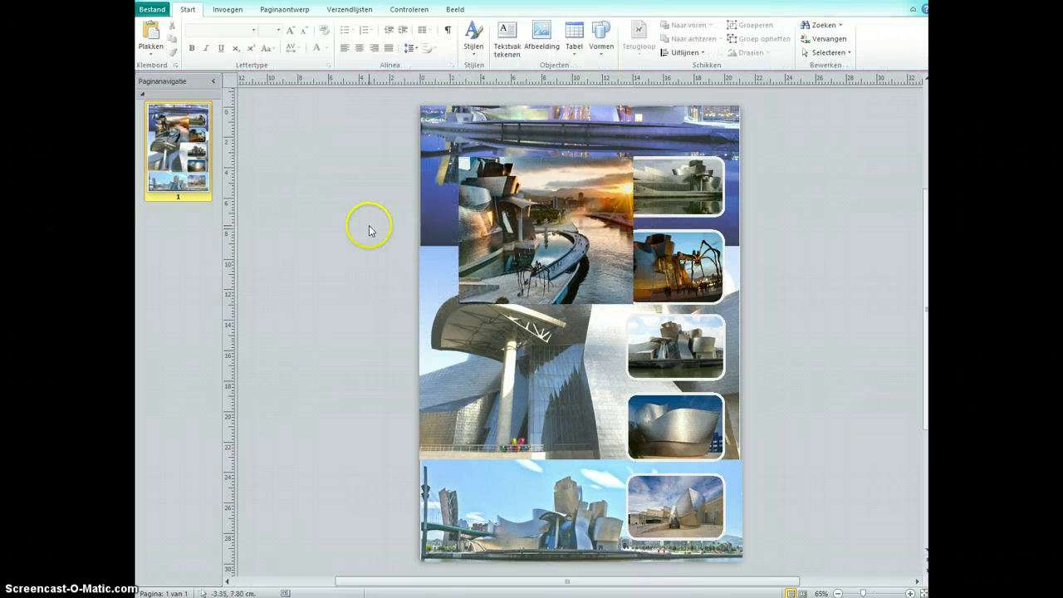
left_click(540, 247)
left_click_drag(540, 246, 522, 247)
Apply the white rounded frame style to the sunset photo and remove its shadow
left_click(551, 255)
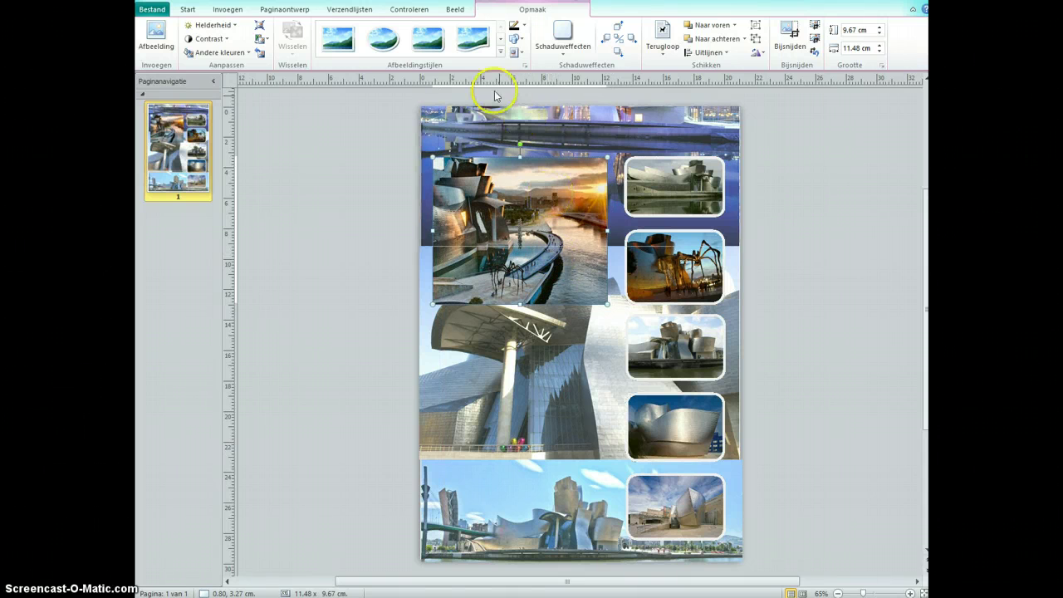
left_click(429, 39)
left_click(565, 56)
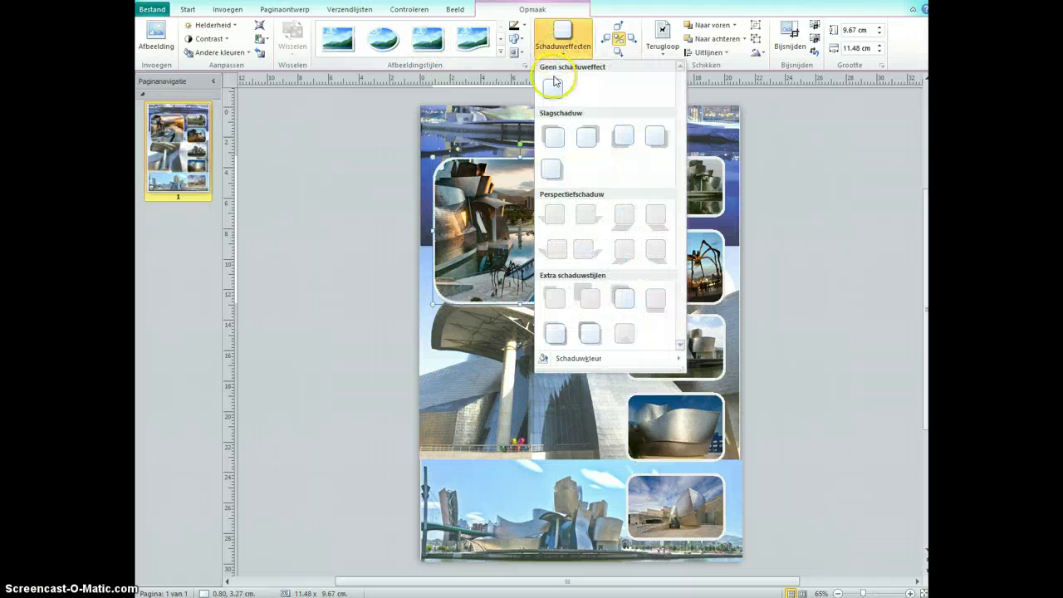
left_click(833, 289)
left_click(851, 451)
scroll(854, 446, "up", 1)
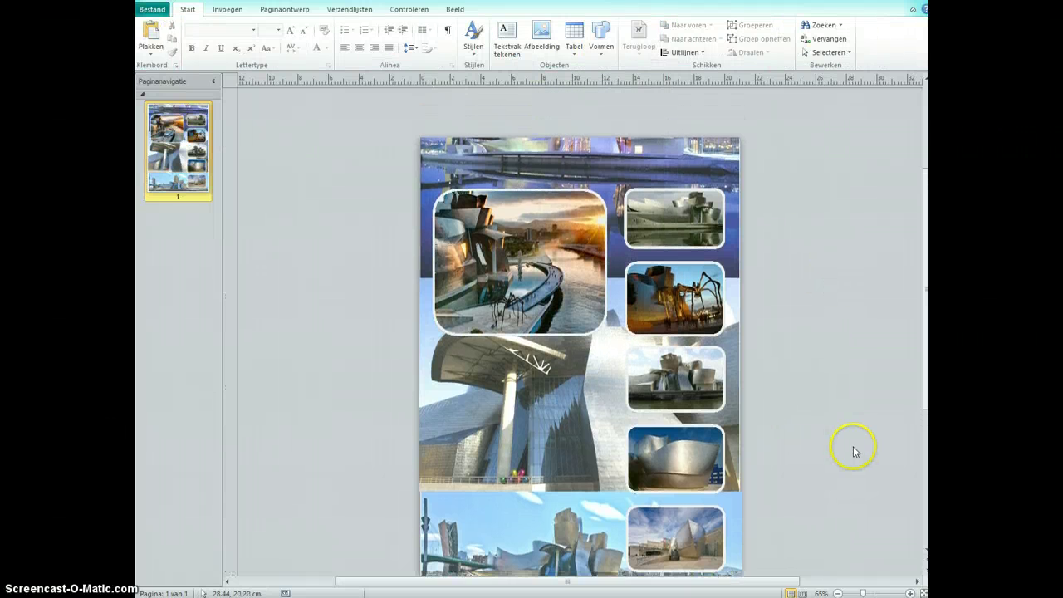
scroll(856, 433, "down", 1)
scroll(859, 432, "up", 2)
scroll(860, 434, "down", 1)
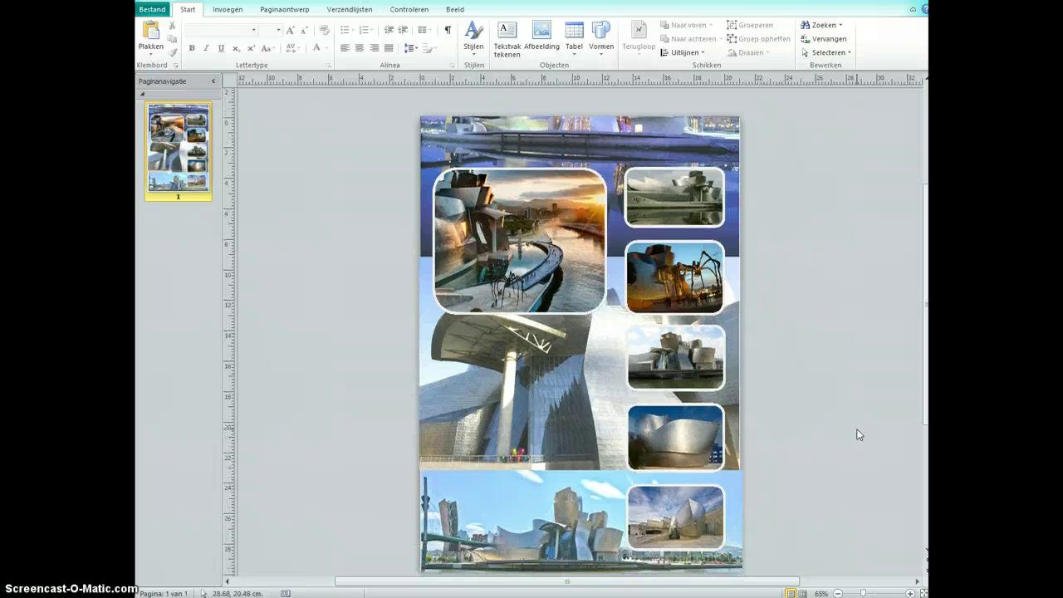
scroll(856, 430, "down", 1)
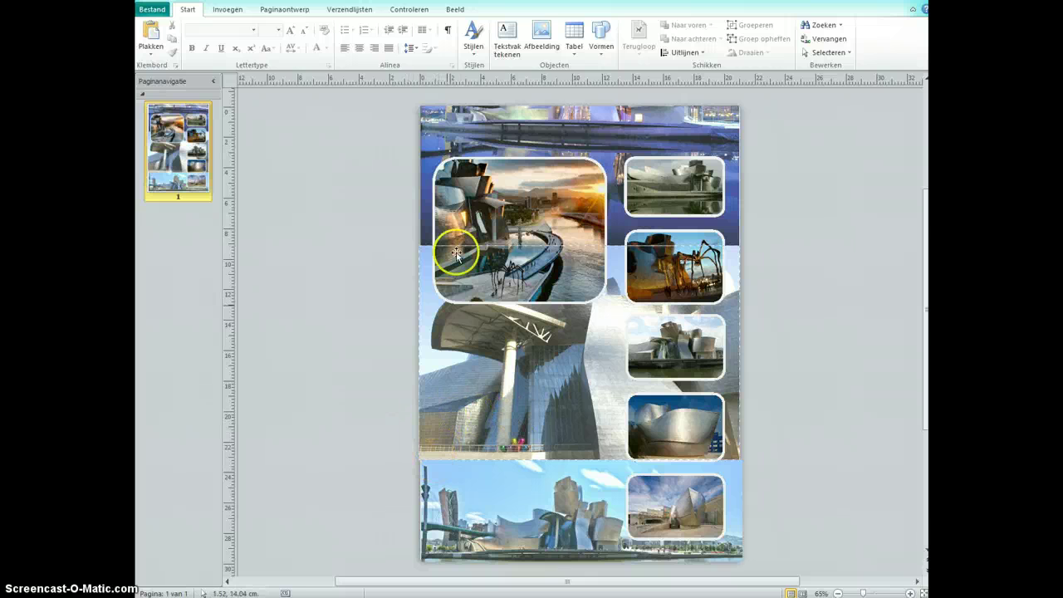
Add a text box about 11.3 cm wide above the panorama reading "Guggenheim Museum" in bold 28 pt
left_click(510, 35)
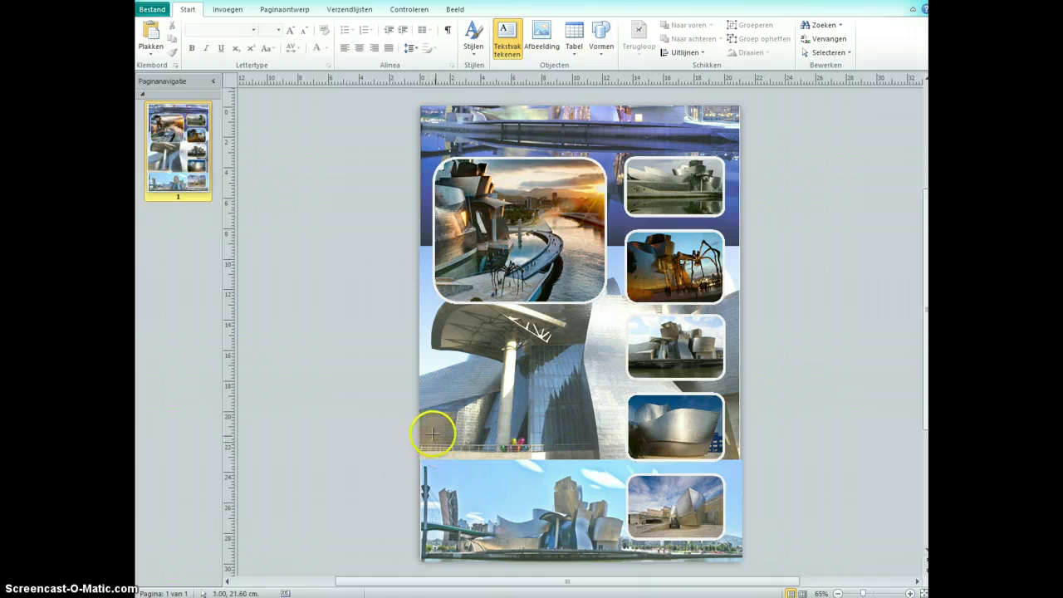
left_click_drag(438, 446, 611, 482)
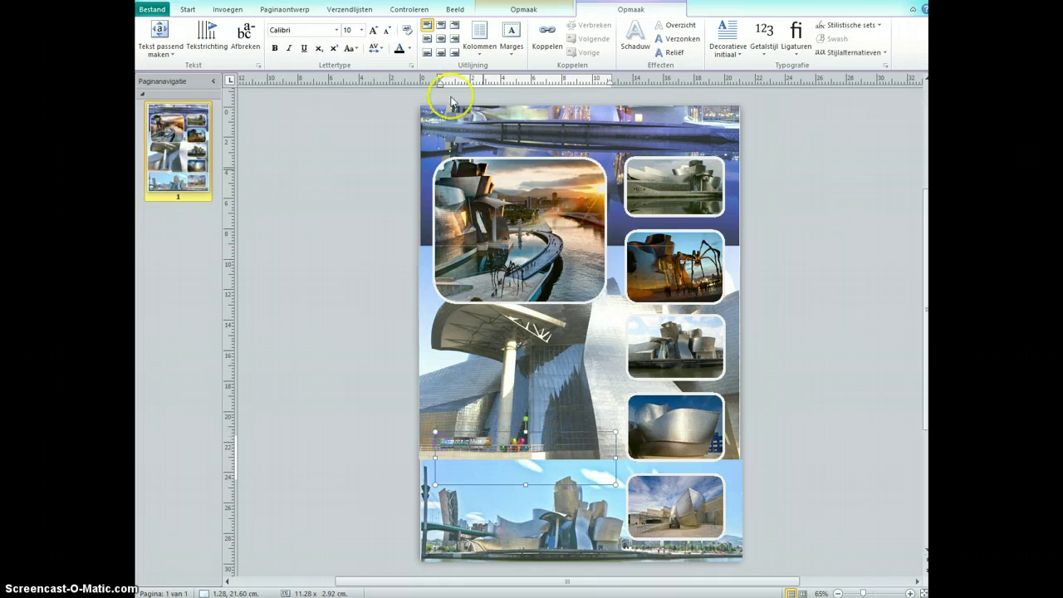
left_click(360, 30)
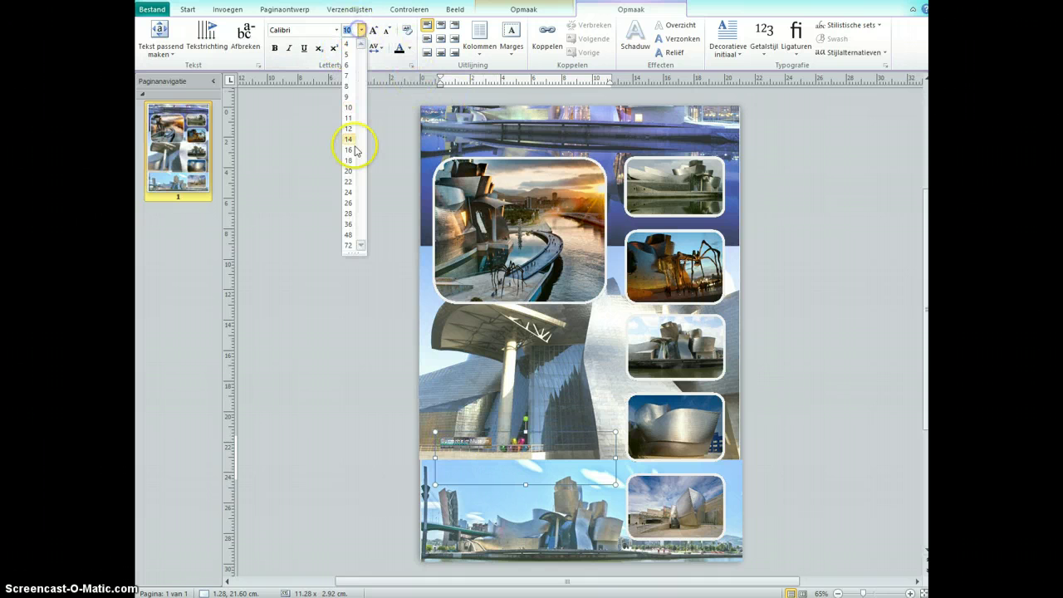
left_click(350, 214)
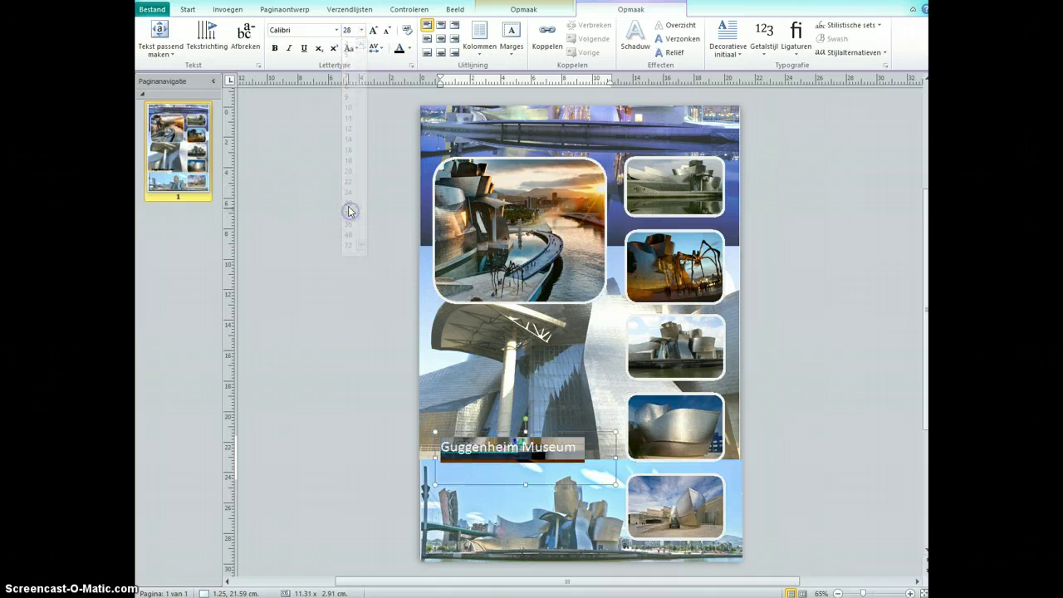
left_click(274, 48)
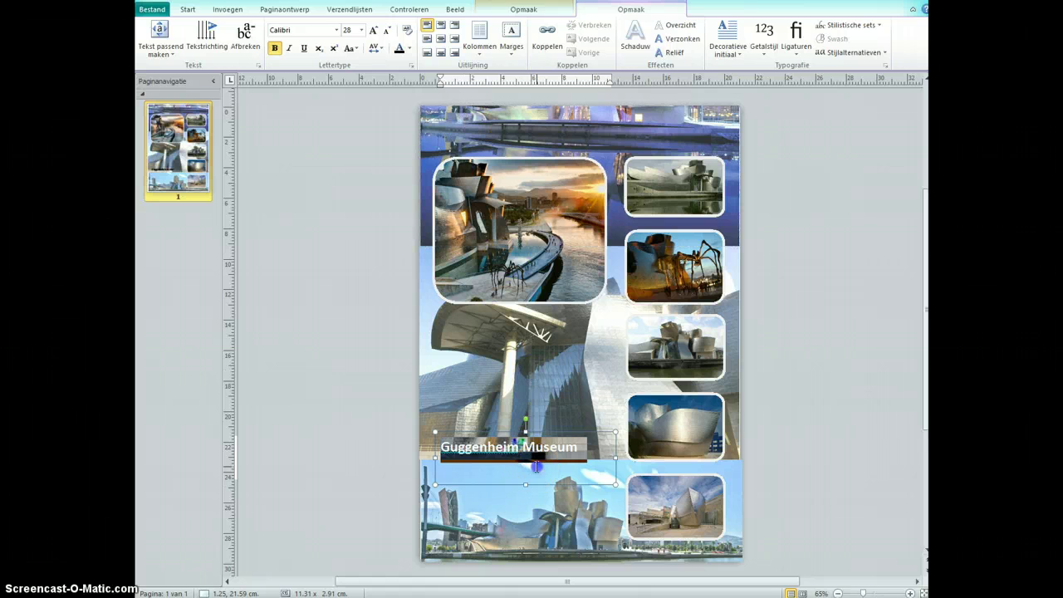
Extend the caption to "Guggenheim Museum, Bilboa, Spain" on two lines and fit the text box height to about 3.28 cm
left_click(579, 447)
left_click(694, 453)
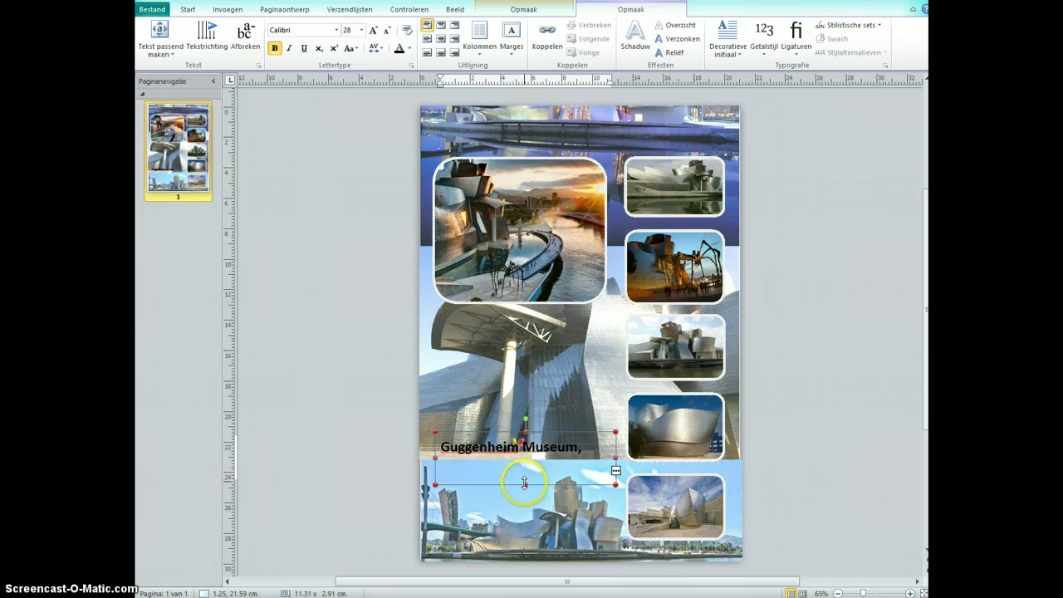
left_click_drag(524, 482, 524, 498)
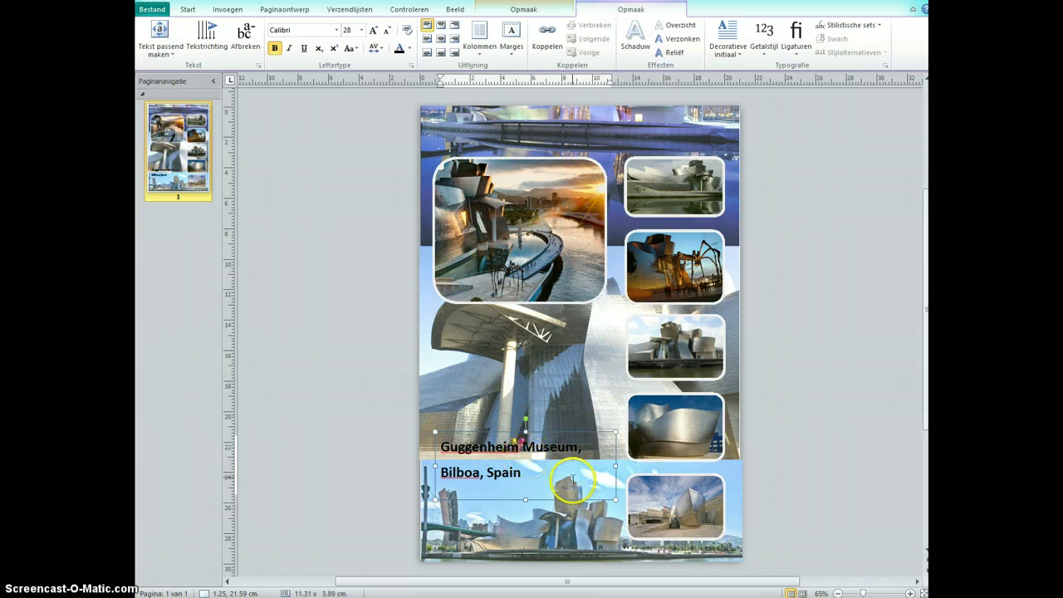
left_click_drag(524, 499, 521, 487)
Fill the caption text box with the light grey scheme colour
left_click(555, 486)
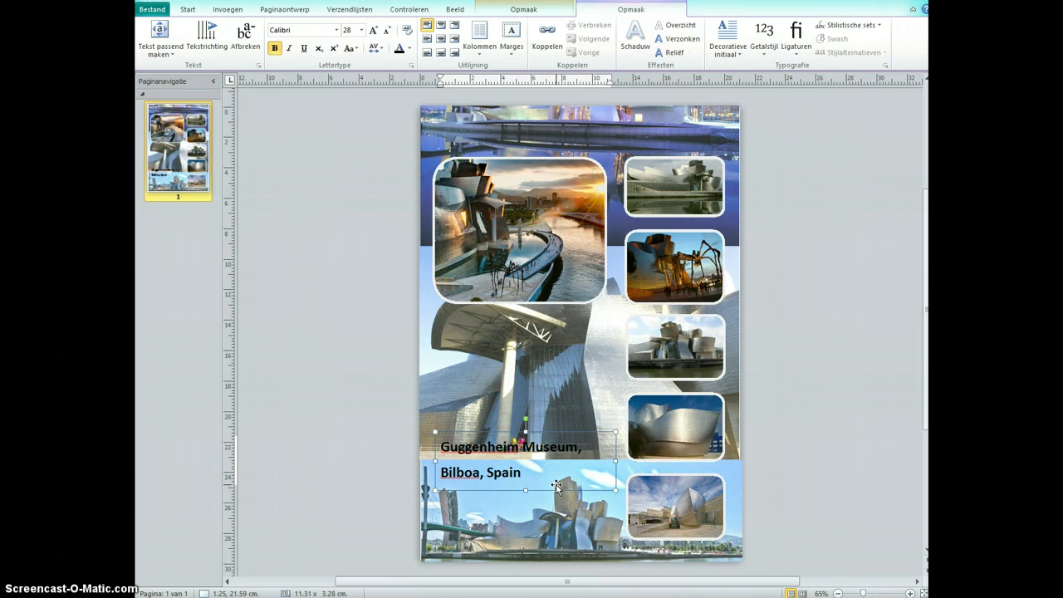
right_click(557, 487)
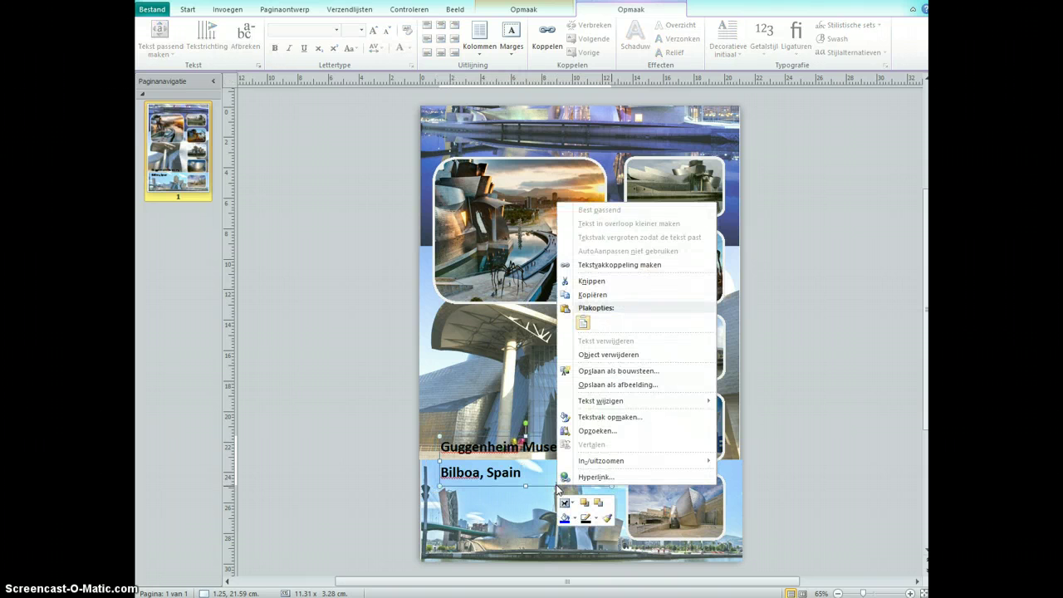
left_click(605, 417)
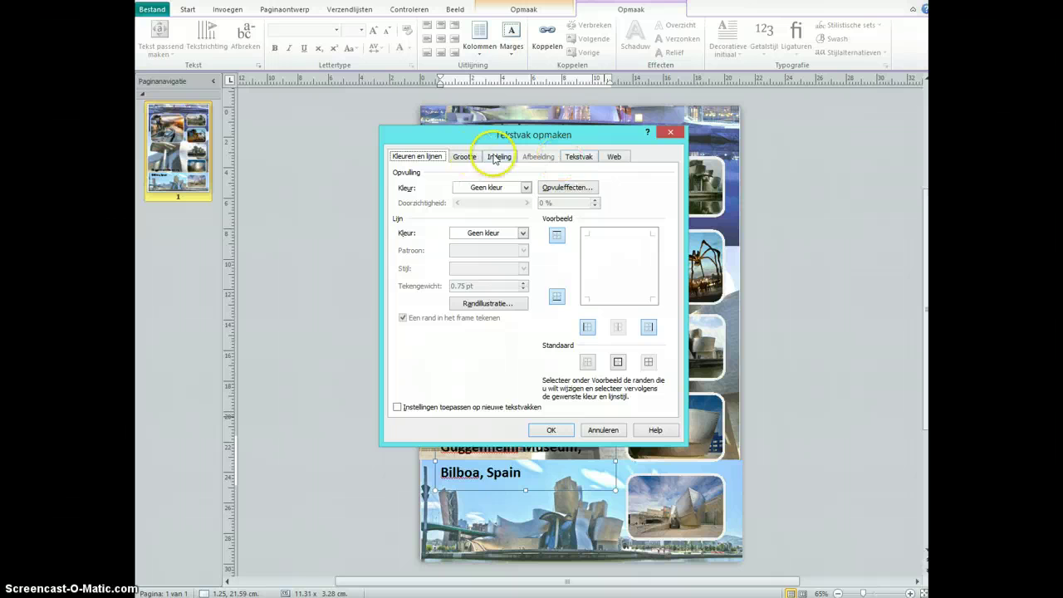
left_click(526, 188)
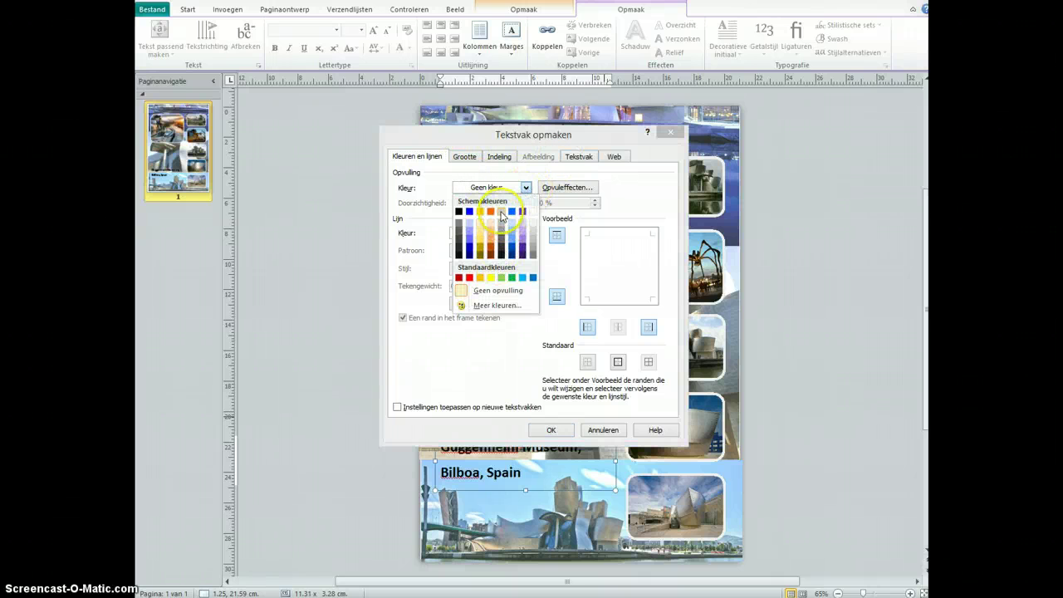
left_click(502, 214)
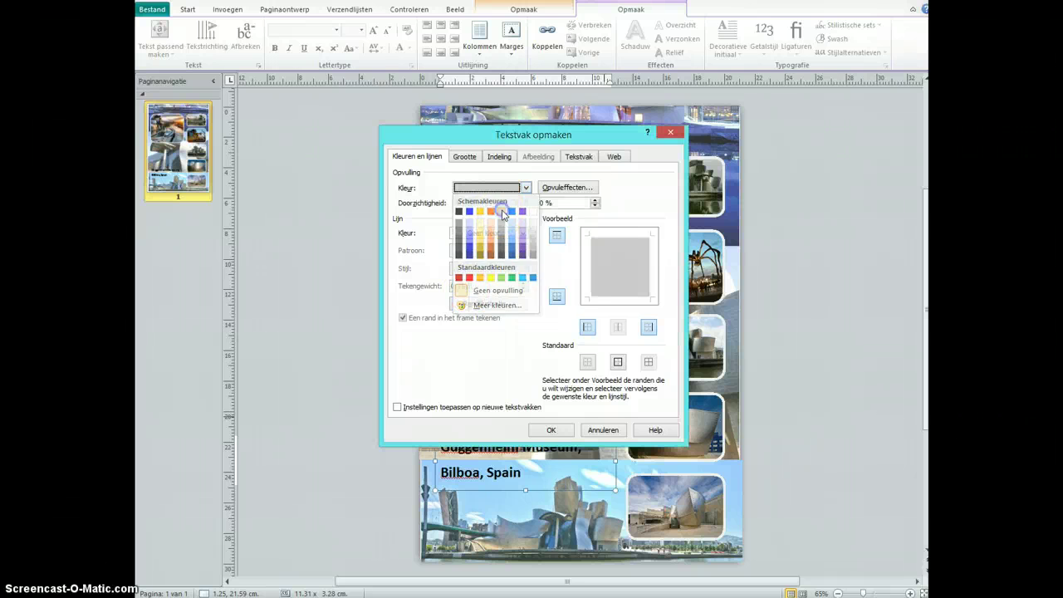
left_click(555, 430)
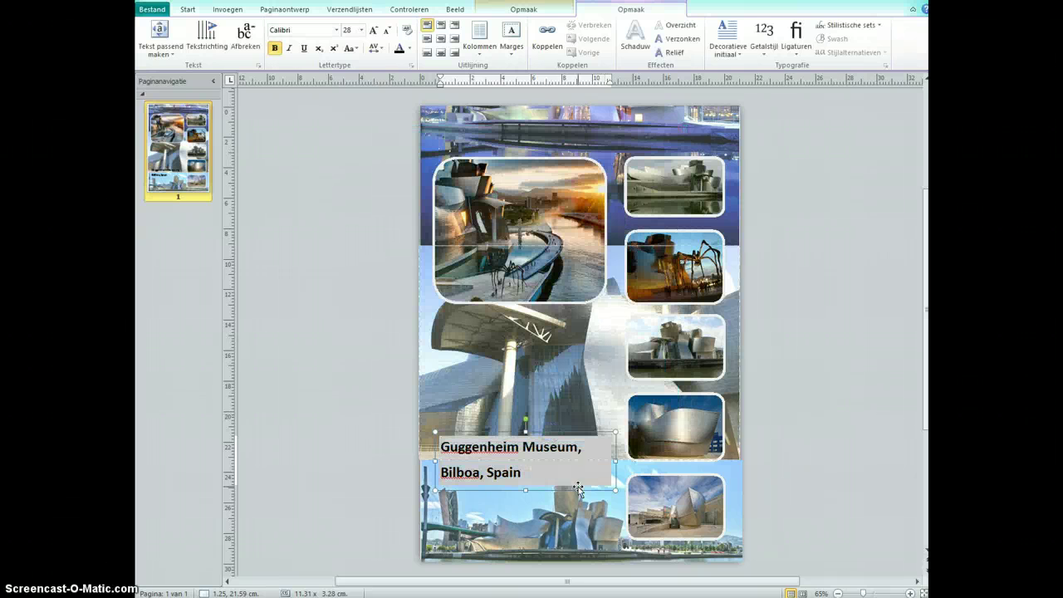
left_click(395, 499)
left_click(348, 491)
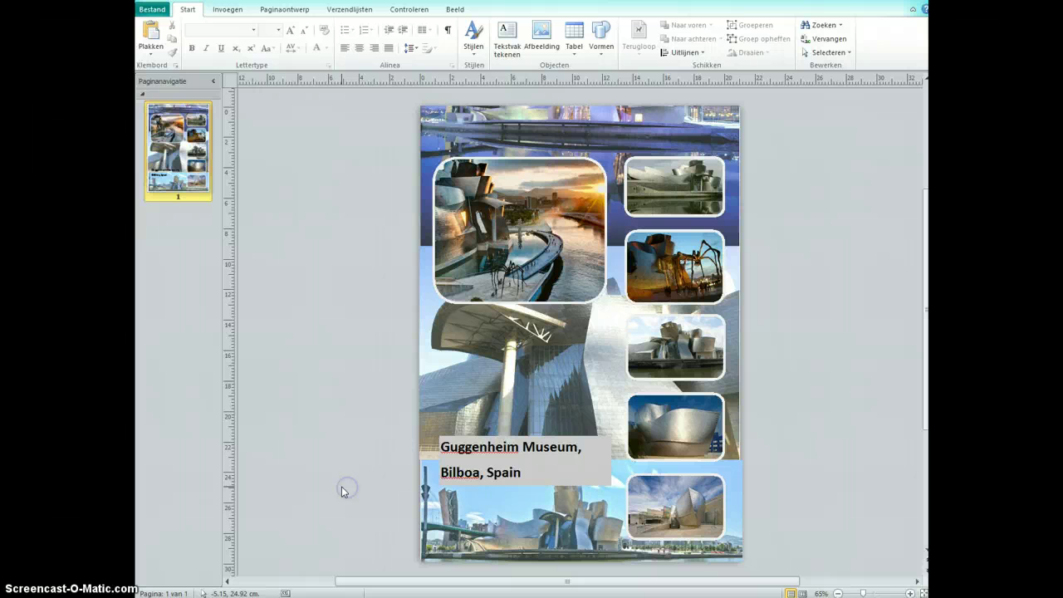
Move the caption box up onto the canopy photo and match its width to the sunset photo, about 11.23 cm
triple_click(536, 463)
left_click_drag(539, 440, 549, 390)
left_click(585, 436)
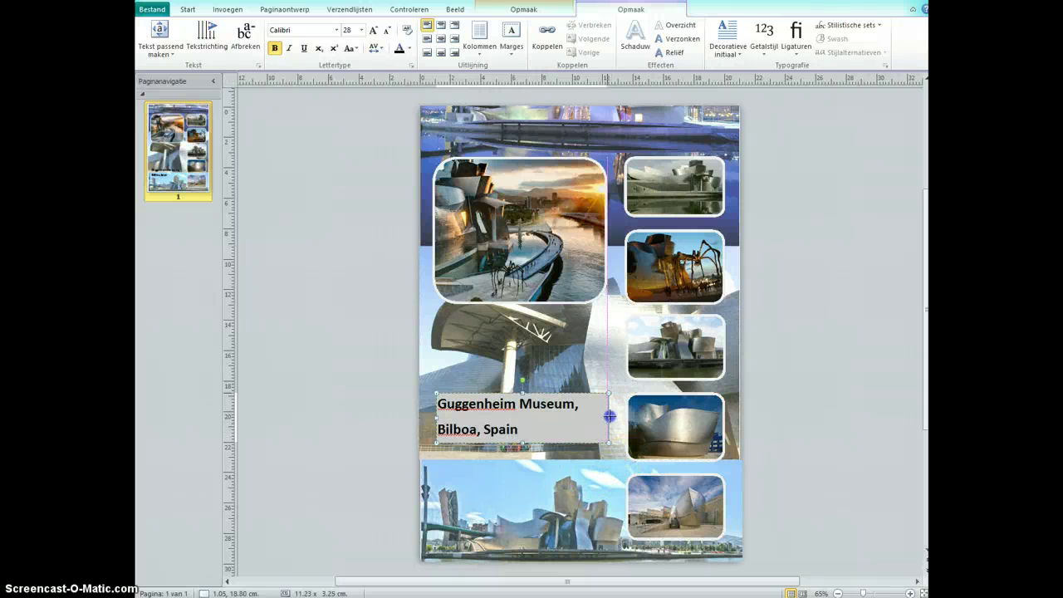
Insert a space before each of the two caption lines
left_click(439, 430)
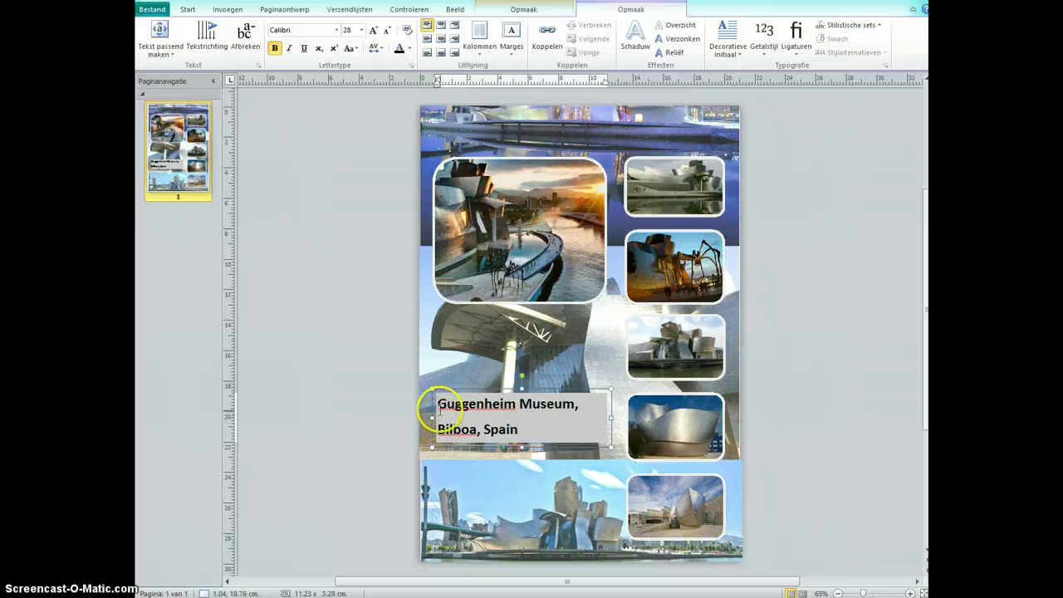
left_click(439, 404)
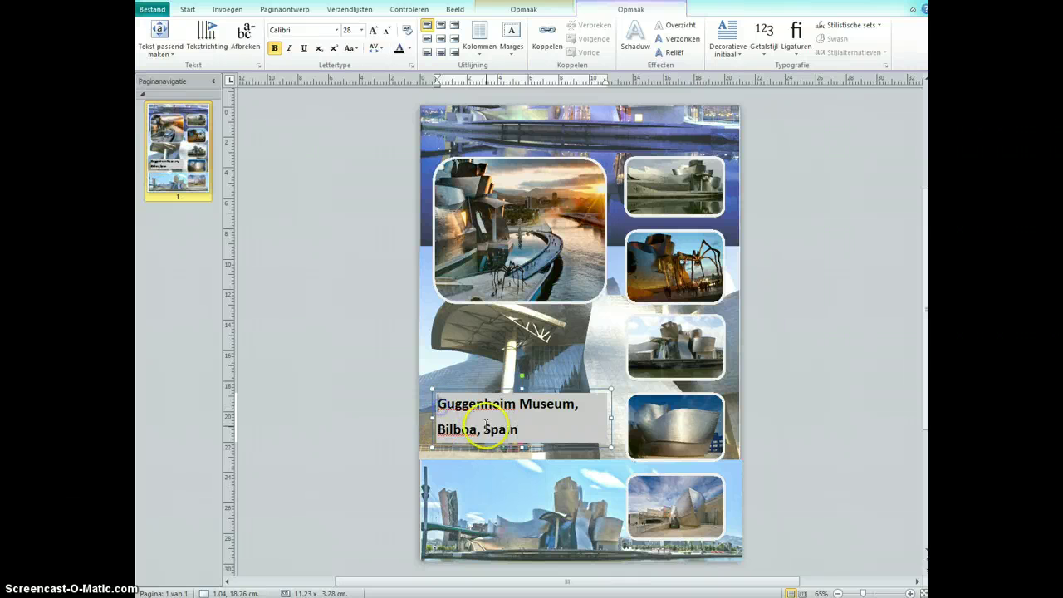
left_click(438, 430)
left_click(382, 461)
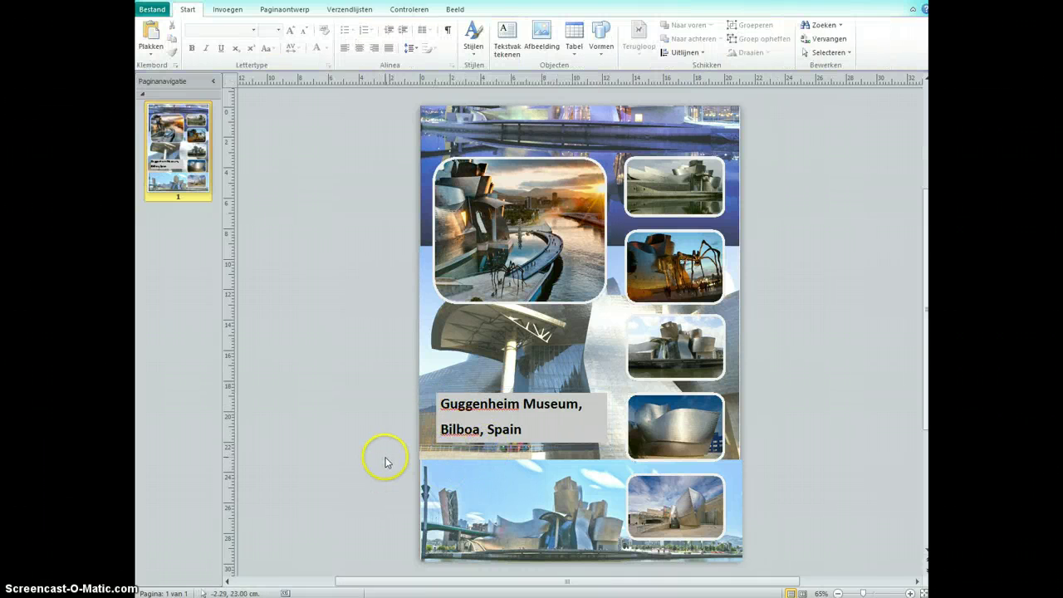